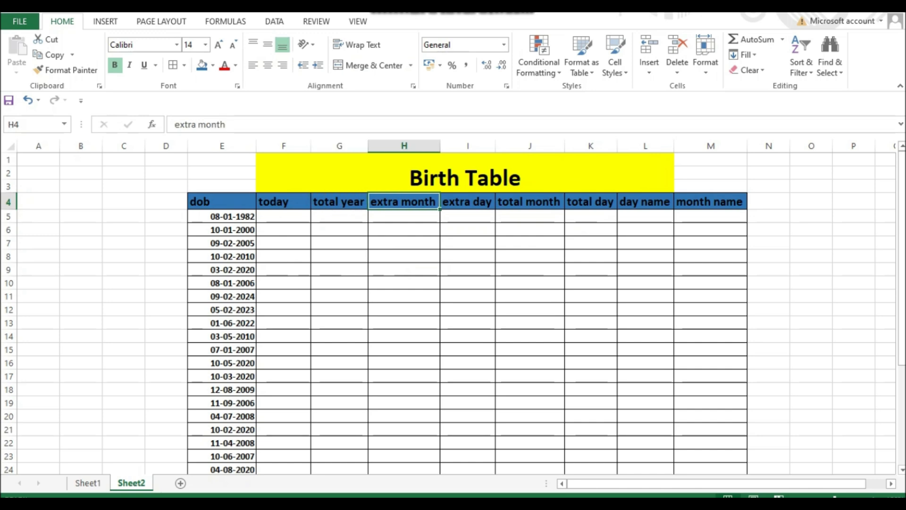
{"action": "key", "text": "Right"}
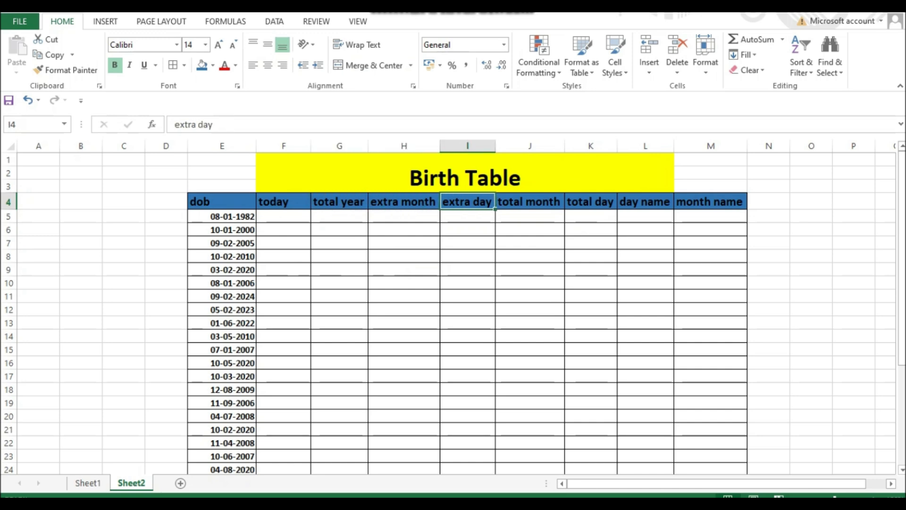
{"action": "key", "text": "Right"}
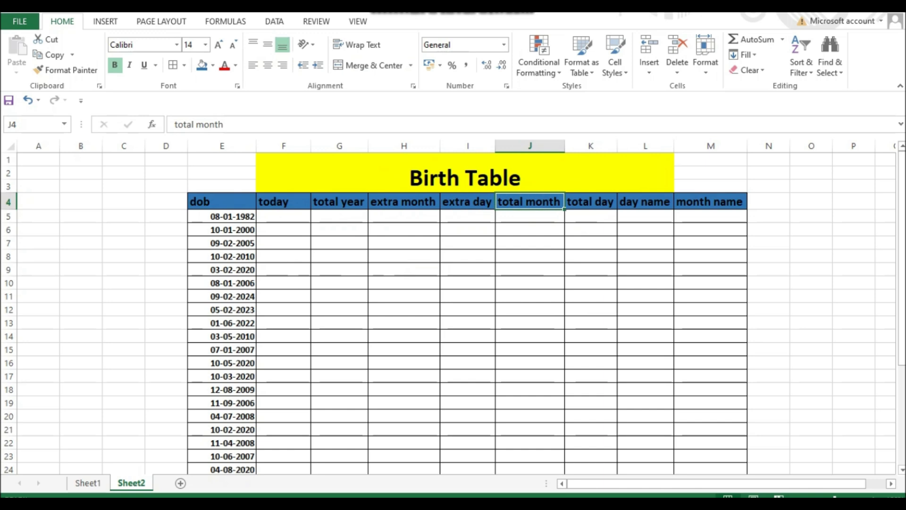
{"action": "key", "text": "Right"}
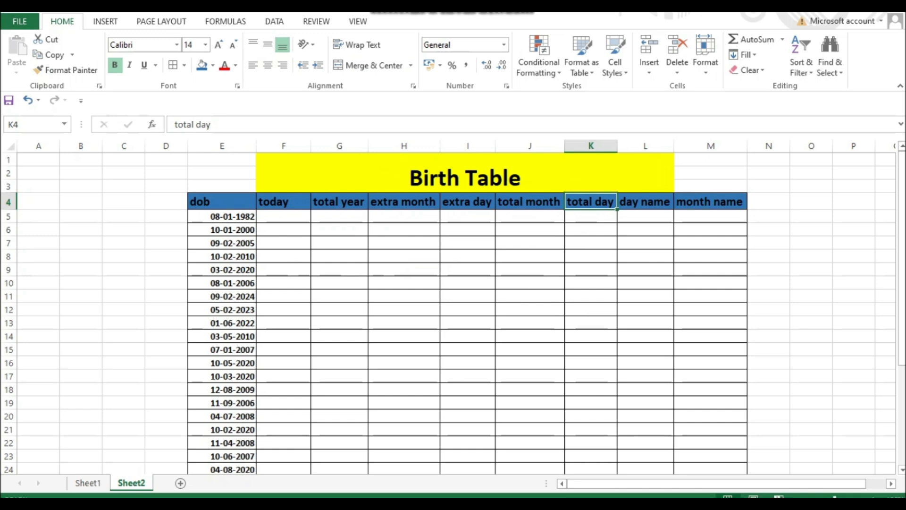
{"action": "key", "text": "Right"}
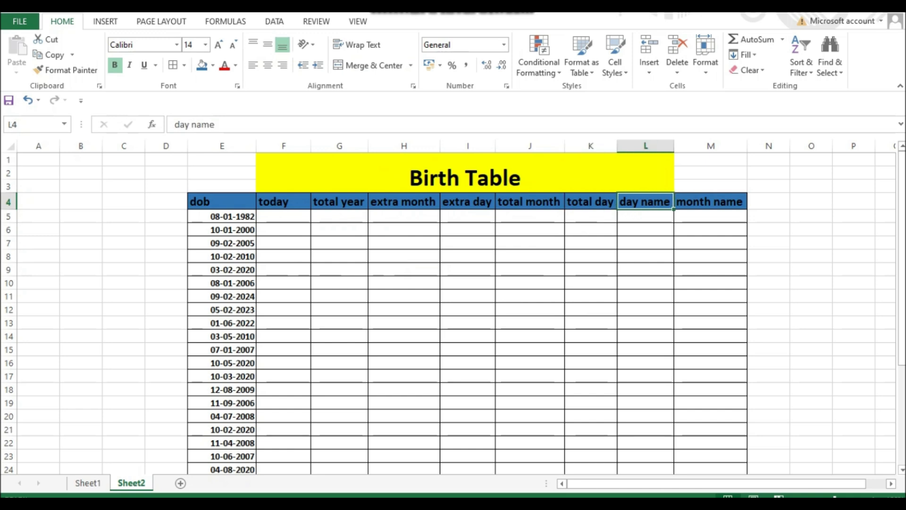
{"action": "key", "text": "Right"}
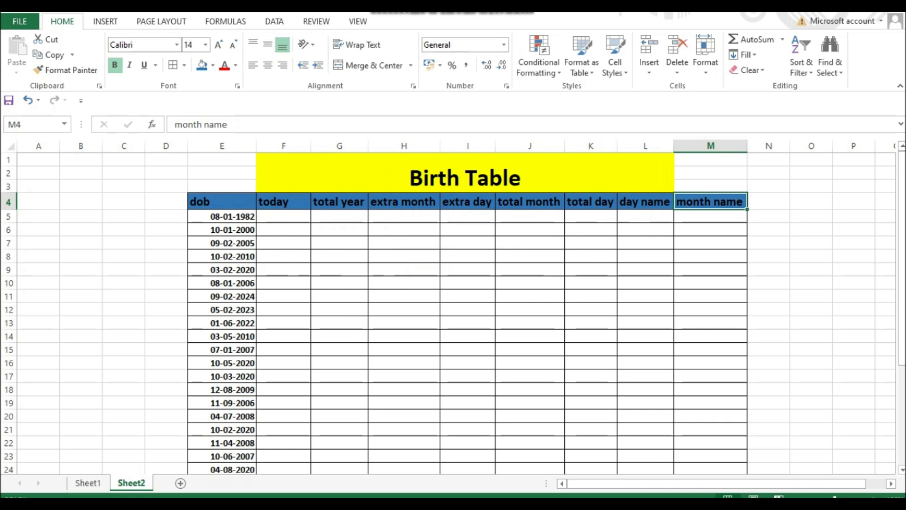
- Enter =TODAY() in F5 and fill it down the today column
{"action": "left_click", "coordinate": [284, 216]}
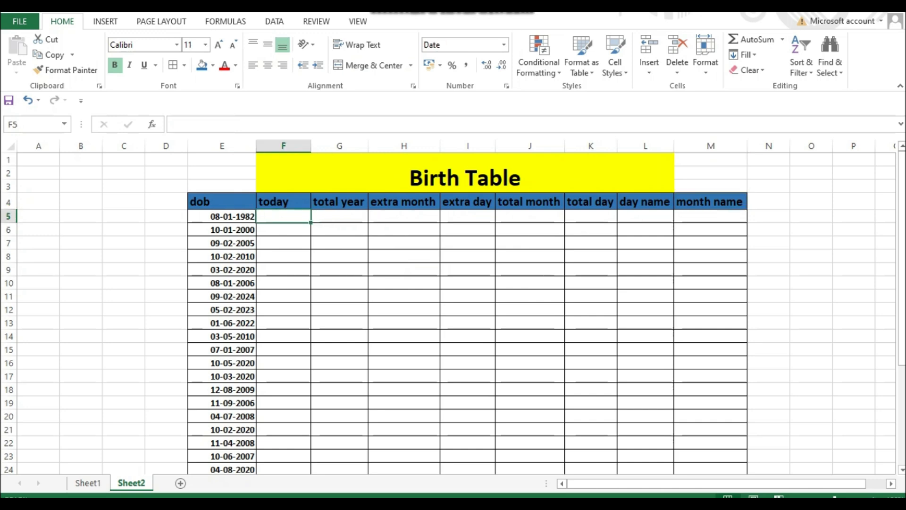
{"action": "type", "text": "="}
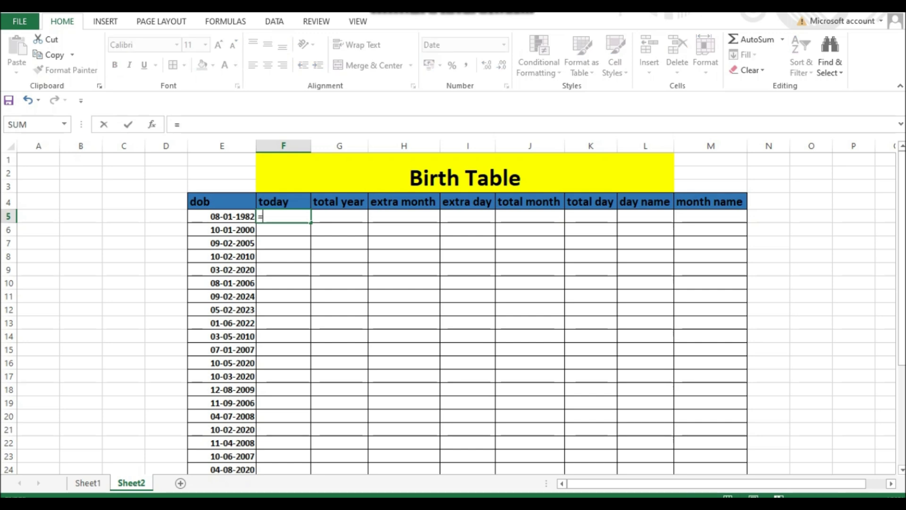
{"action": "type", "text": "tod"}
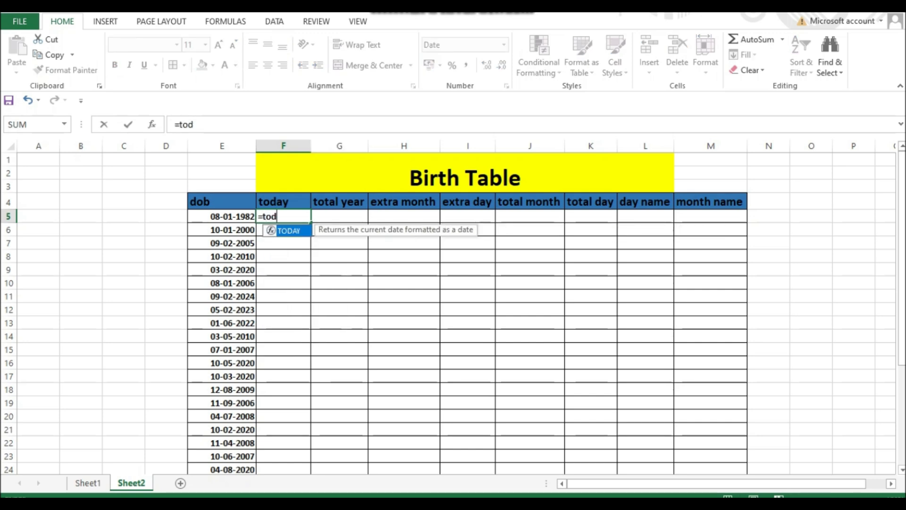
{"action": "key", "text": "Tab"}
{"action": "type", "text": ")"}
{"action": "key", "text": "Return"}
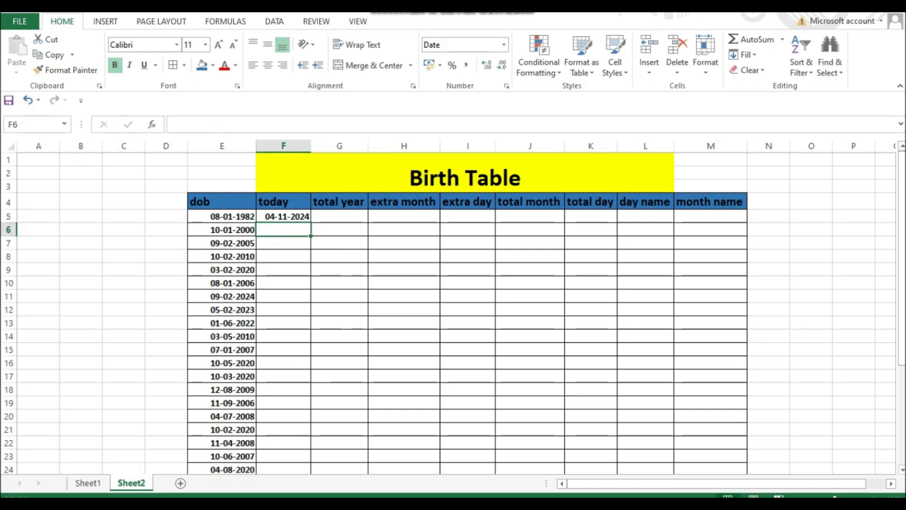
{"action": "left_click", "coordinate": [283, 217]}
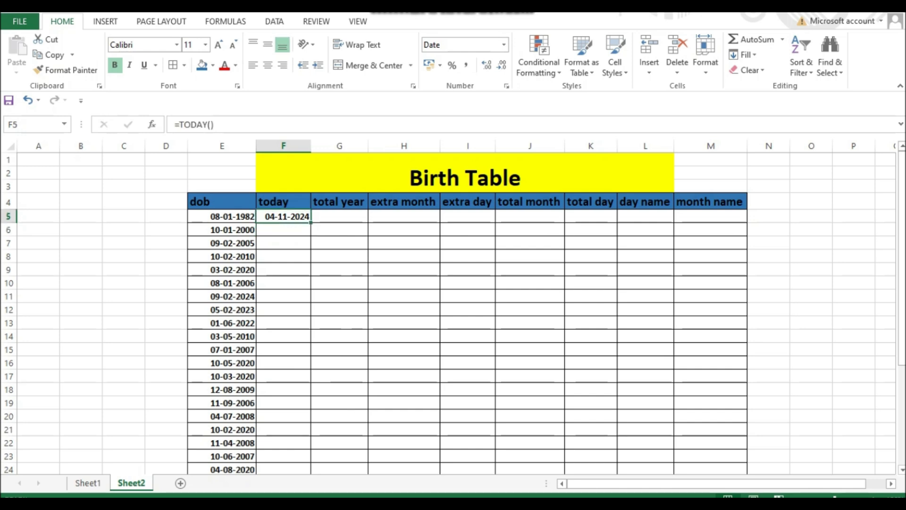
{"action": "double_click", "coordinate": [311, 222]}
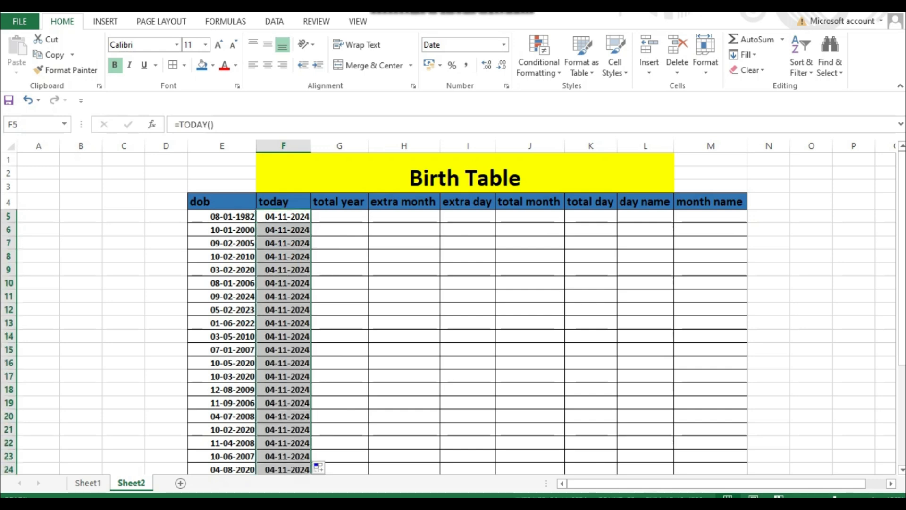
{"action": "left_click", "coordinate": [339, 217]}
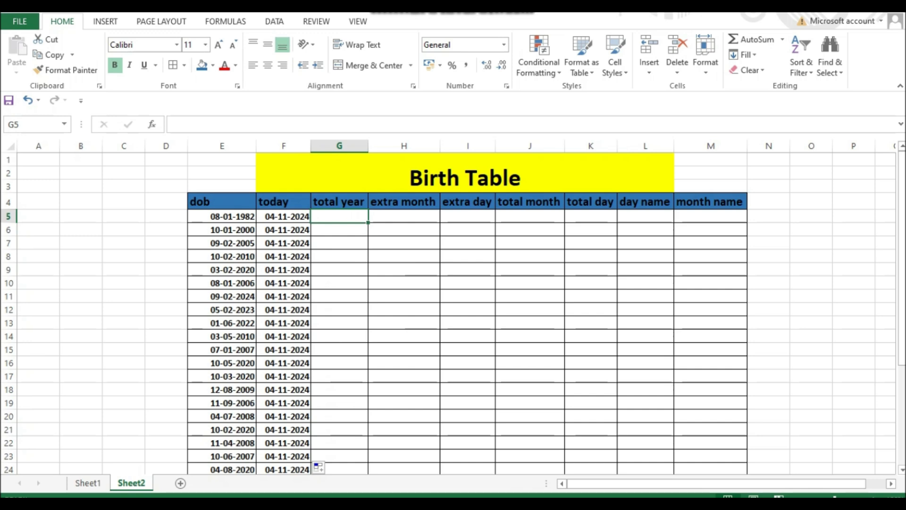
{"action": "left_click", "coordinate": [222, 216]}
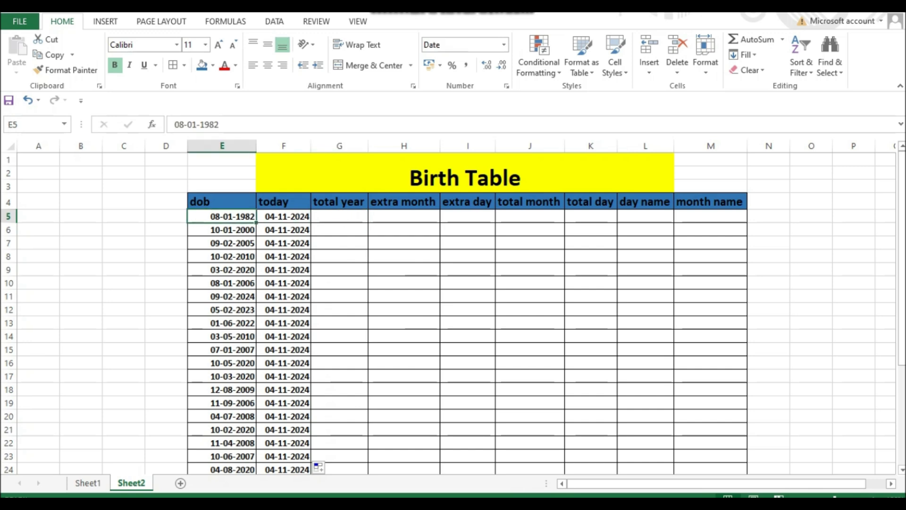
{"action": "left_click", "coordinate": [284, 216]}
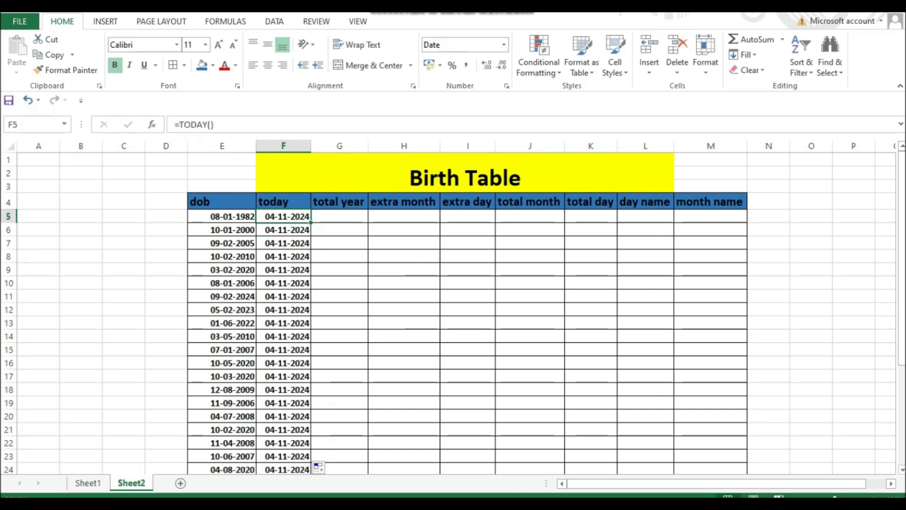
- Enter =DATEDIF(E5,F5,"y") in G5 to calculate the completed years between the dob and today dates
{"action": "left_click", "coordinate": [340, 216]}
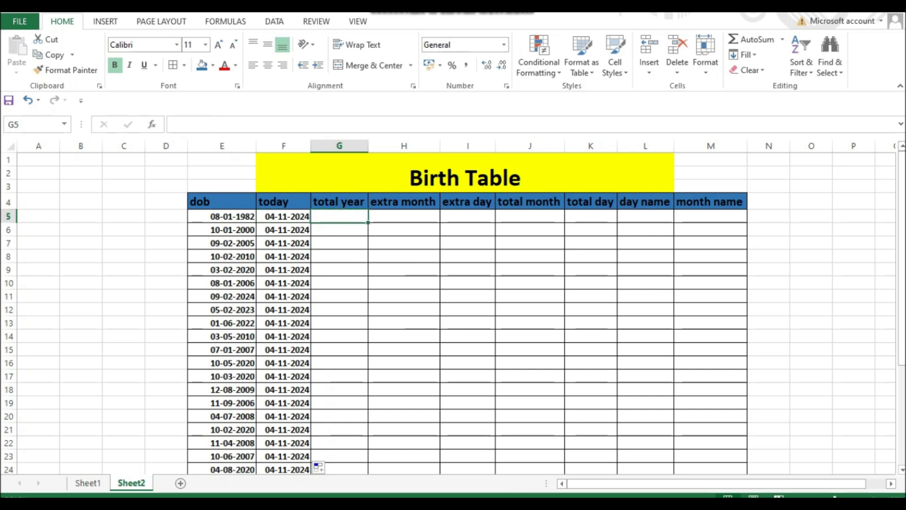
{"action": "type", "text": "="}
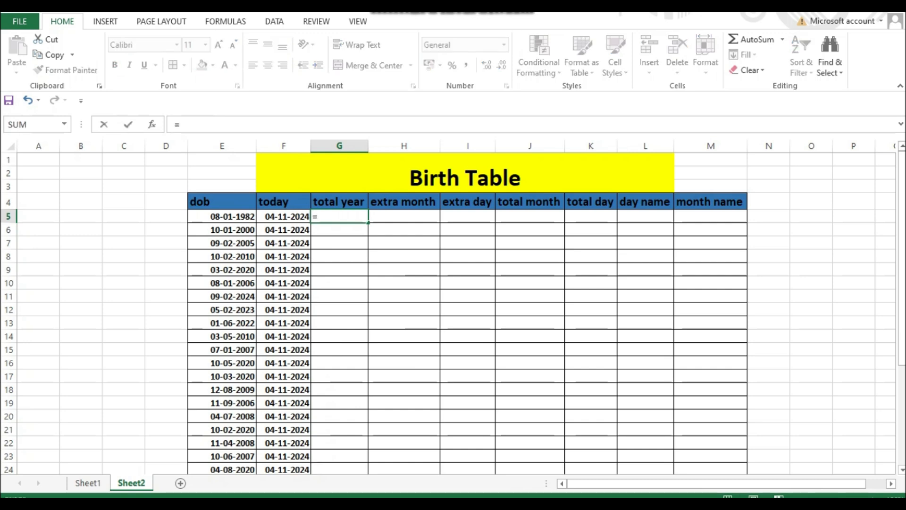
{"action": "type", "text": "date"}
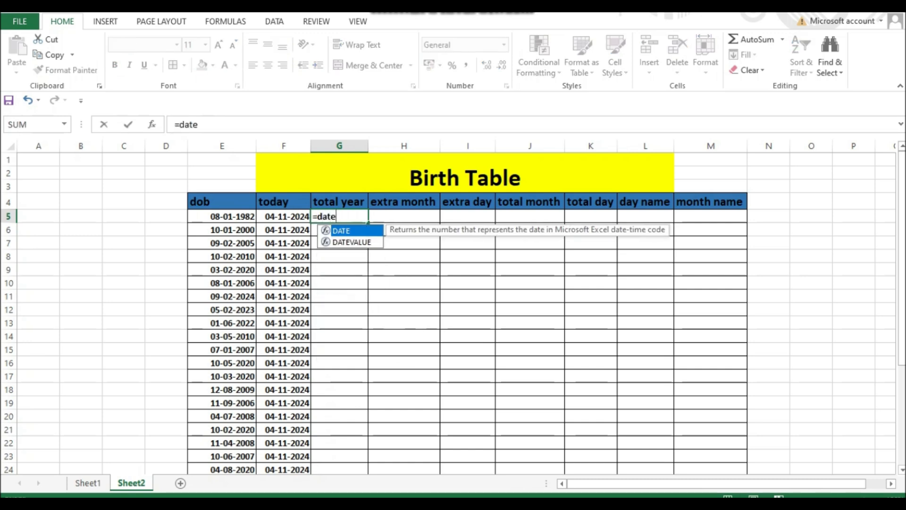
{"action": "type", "text": "dif("}
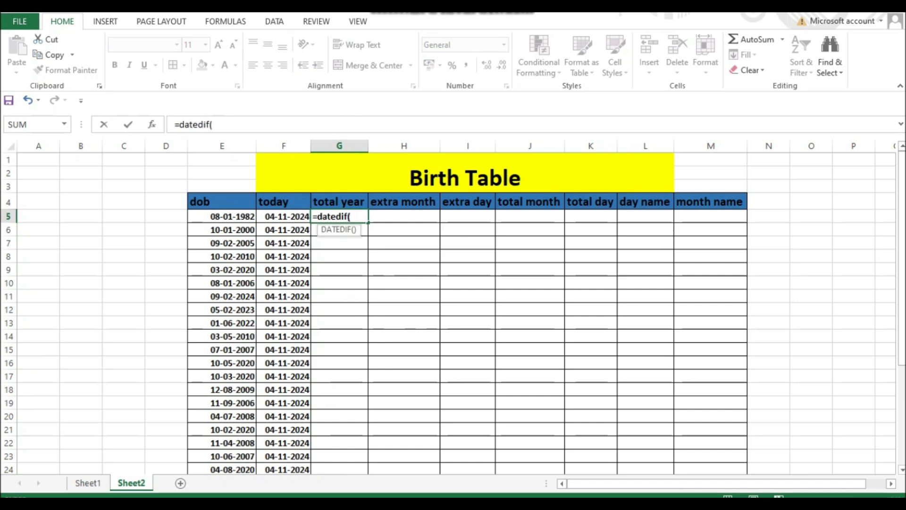
{"action": "left_click", "coordinate": [222, 216]}
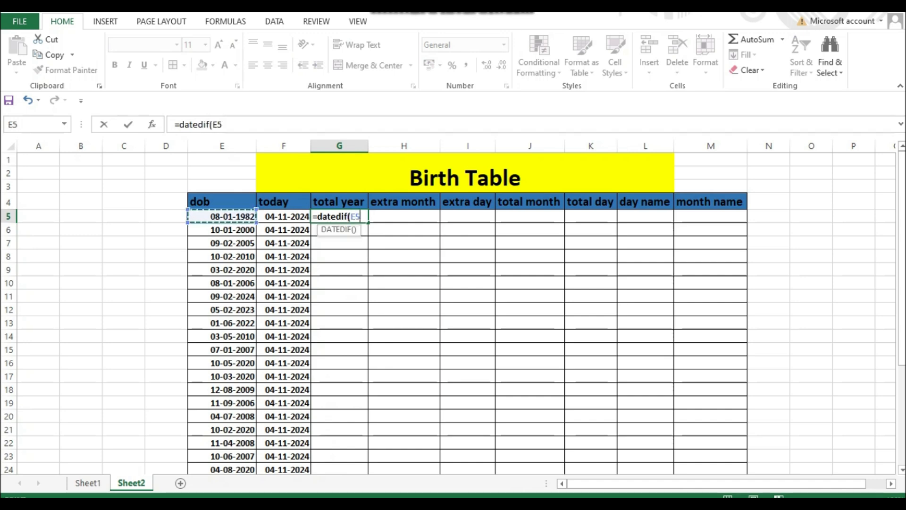
{"action": "type", "text": ","}
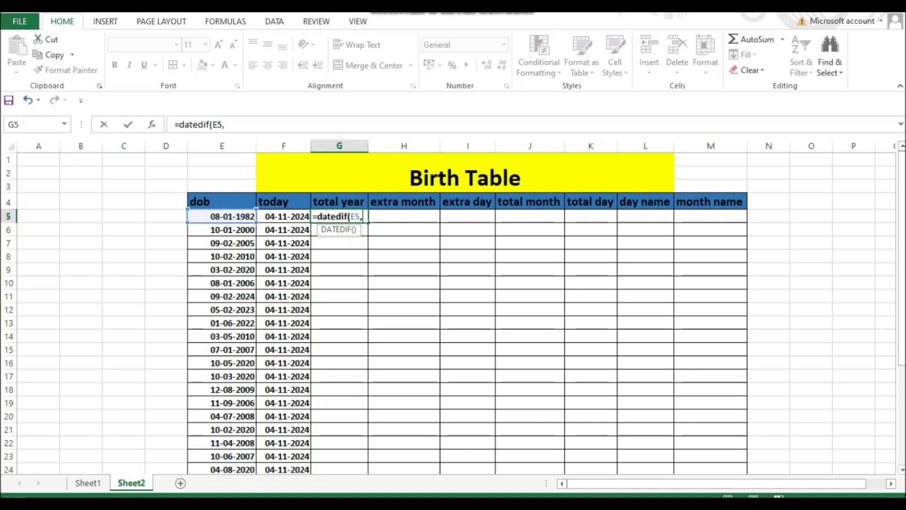
{"action": "left_click", "coordinate": [283, 216]}
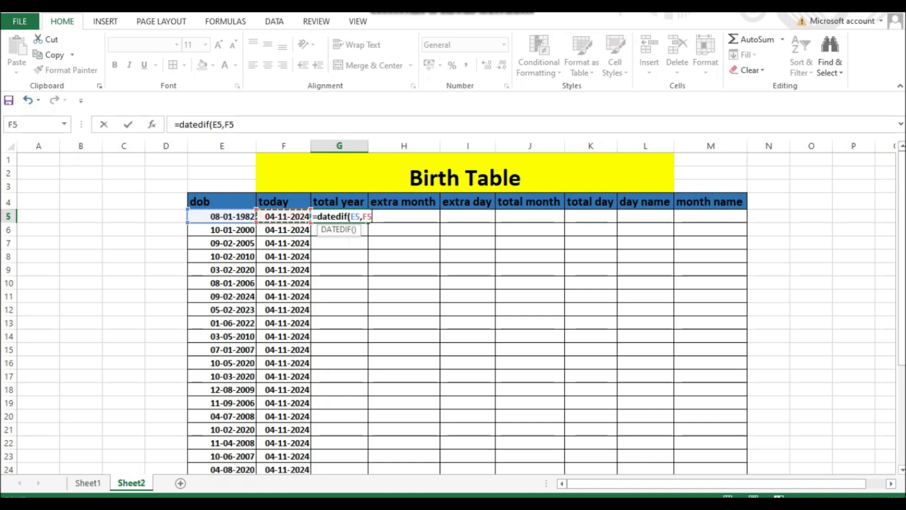
{"action": "type", "text": ",\""}
{"action": "type", "text": "y"}
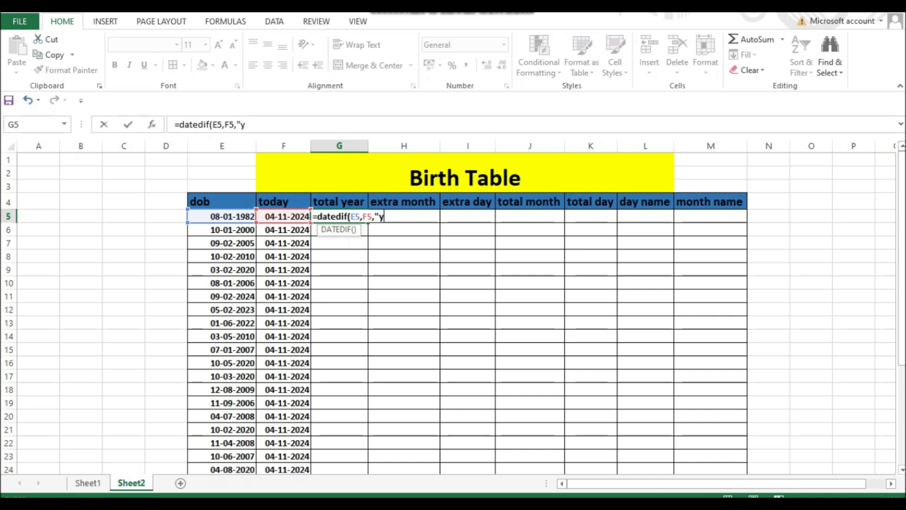
{"action": "type", "text": "\")"}
{"action": "key", "text": "Return"}
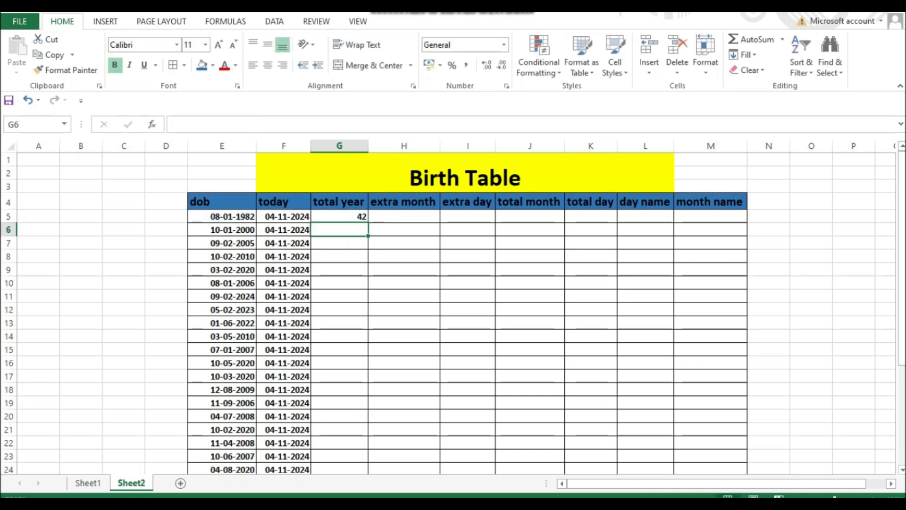
- Fill the DATEDIF formula from G5 down the total year column
{"action": "left_click", "coordinate": [221, 217]}
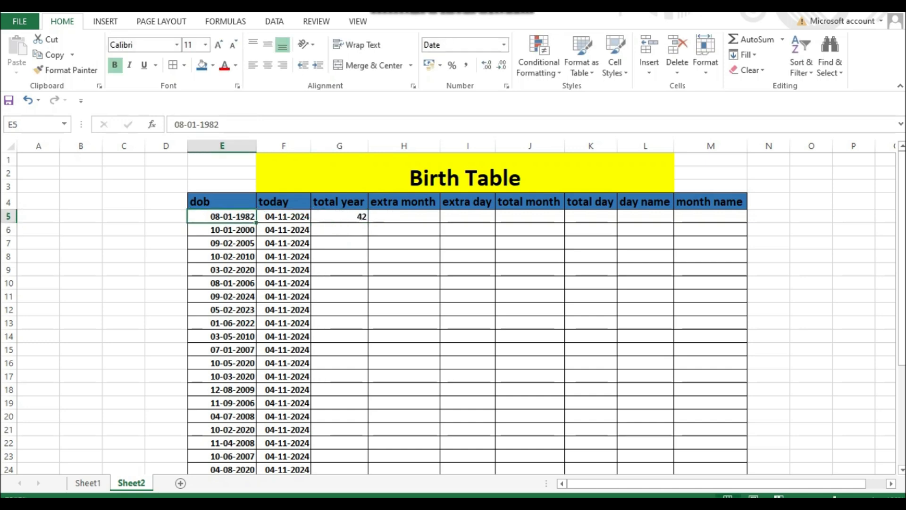
{"action": "left_click", "coordinate": [340, 217]}
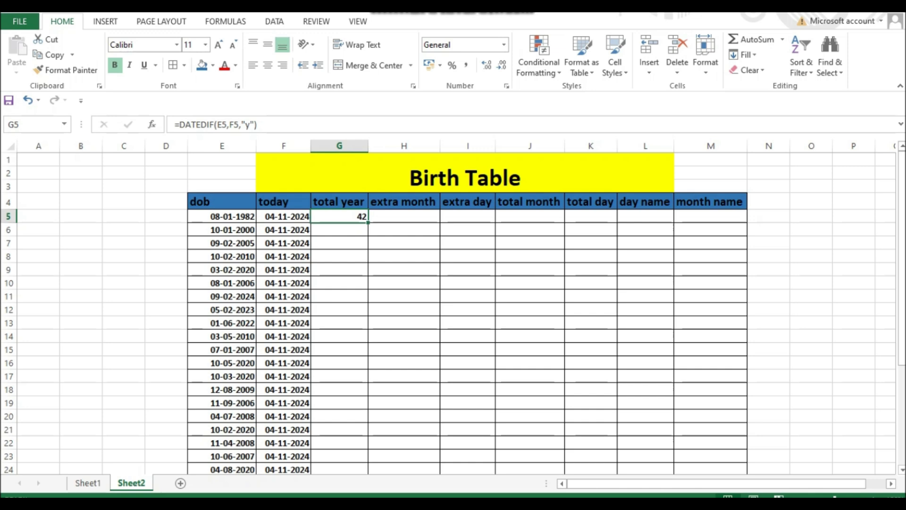
{"action": "double_click", "coordinate": [368, 222]}
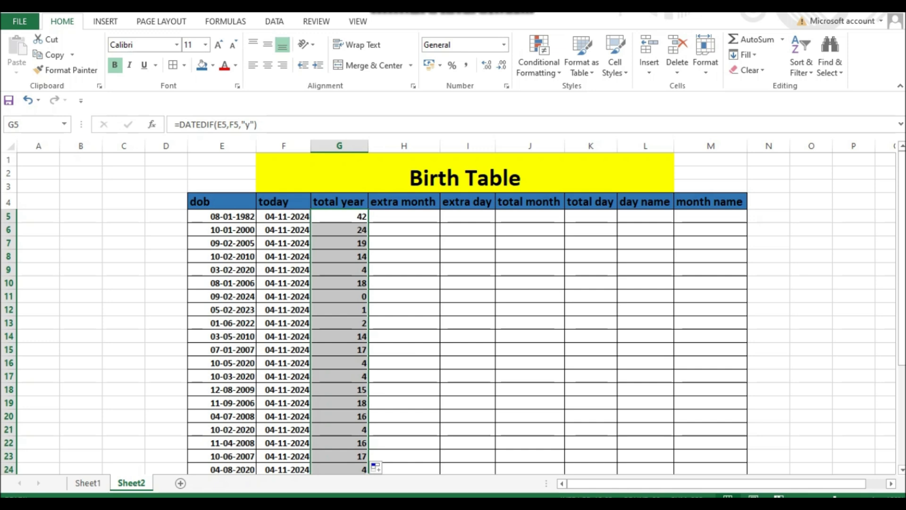
- Examine the total year formulas in the filled column and compare row 5 with its dob and today cells
{"action": "left_click", "coordinate": [339, 324]}
{"action": "left_click", "coordinate": [339, 230]}
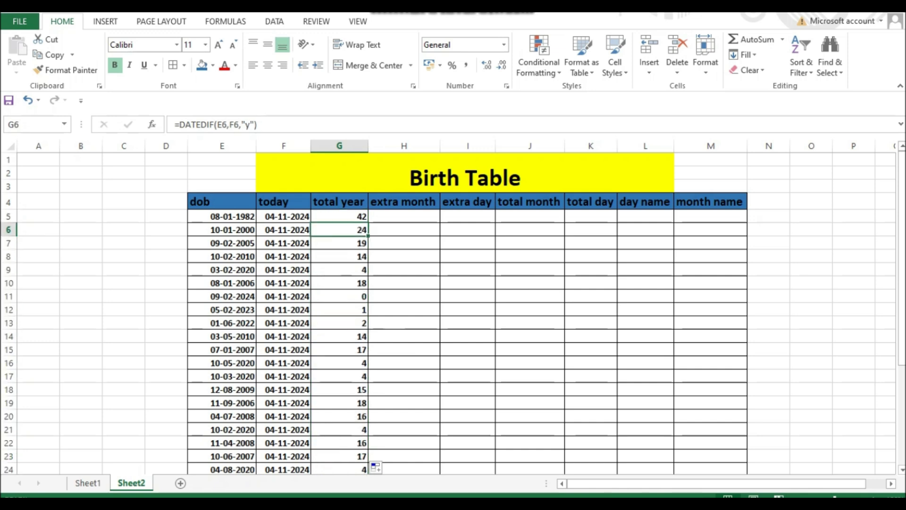
{"action": "left_click", "coordinate": [339, 217]}
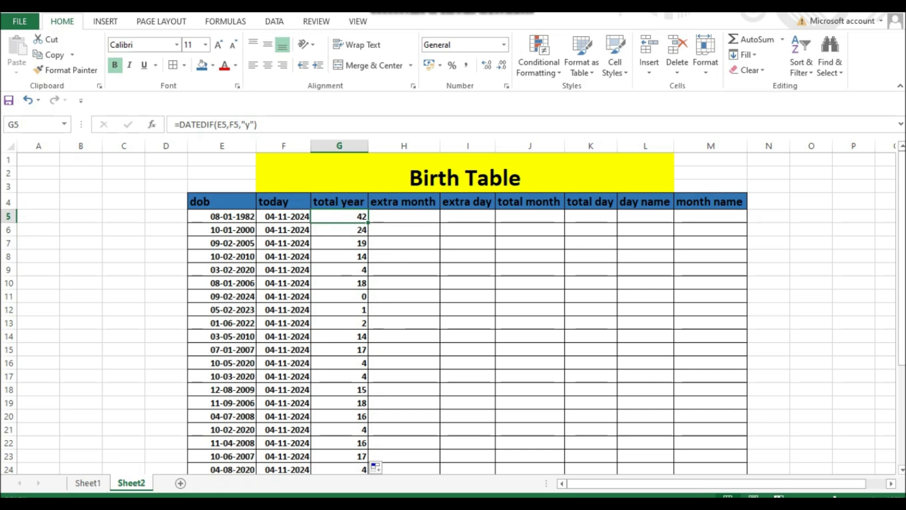
{"action": "left_click", "coordinate": [222, 217]}
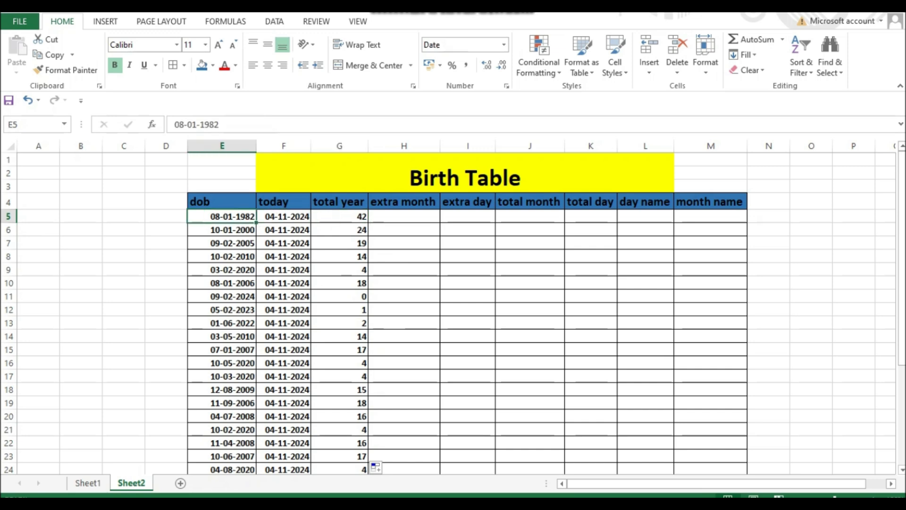
{"action": "left_click", "coordinate": [284, 217]}
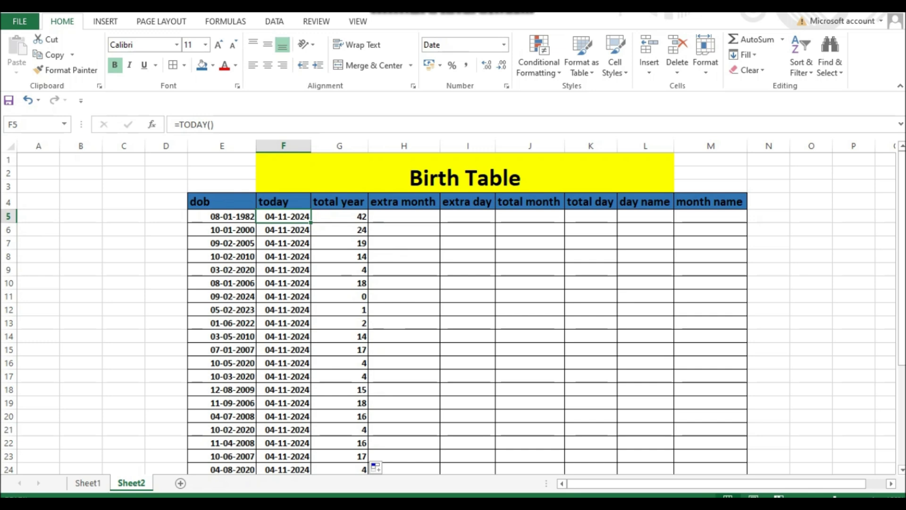
{"action": "left_click", "coordinate": [404, 216]}
{"action": "left_click", "coordinate": [404, 201]}
{"action": "left_click", "coordinate": [404, 217]}
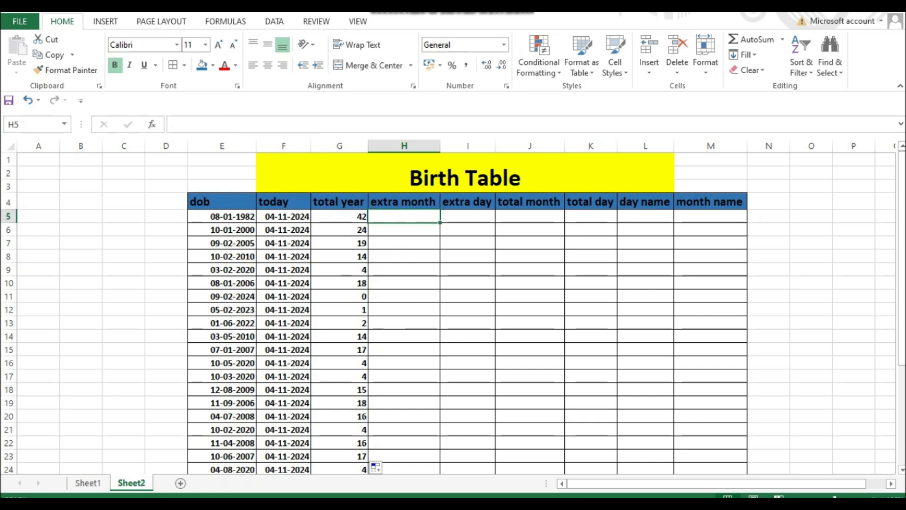
{"action": "left_click", "coordinate": [339, 216]}
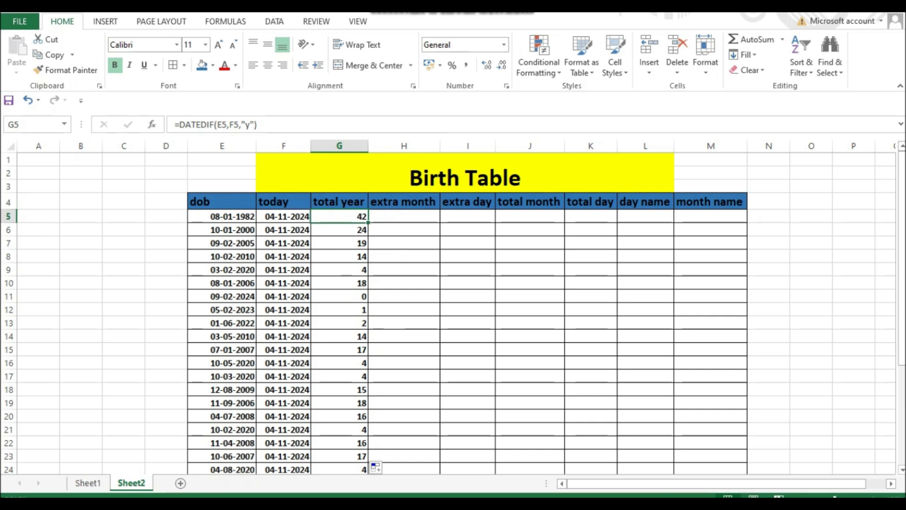
- Enter =DATEDIF(E5,F5,"ym") in H5 to calculate the extra months beyond the completed years
{"action": "left_click", "coordinate": [403, 216]}
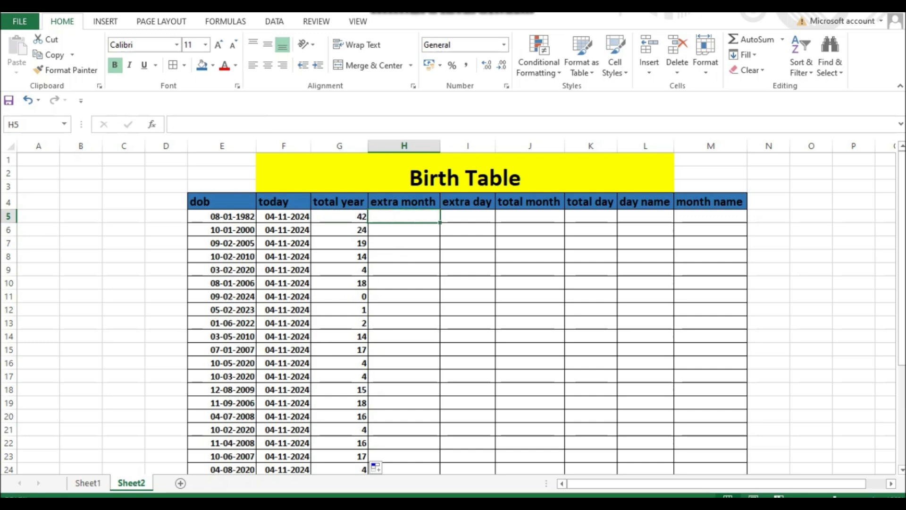
{"action": "type", "text": "=datedif"}
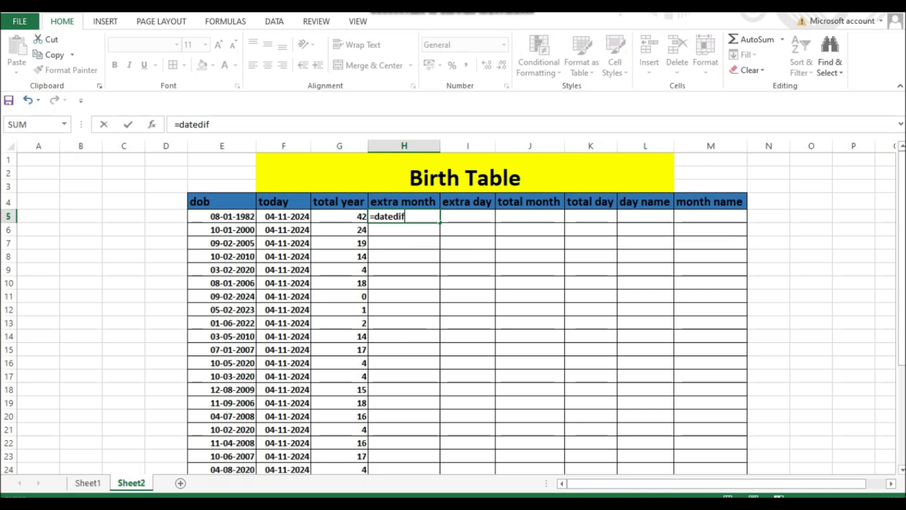
{"action": "type", "text": "("}
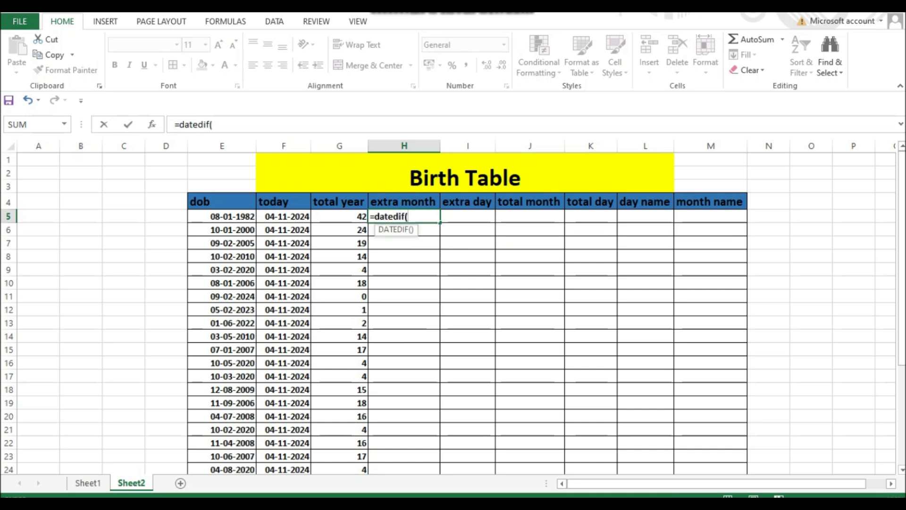
{"action": "left_click", "coordinate": [221, 216]}
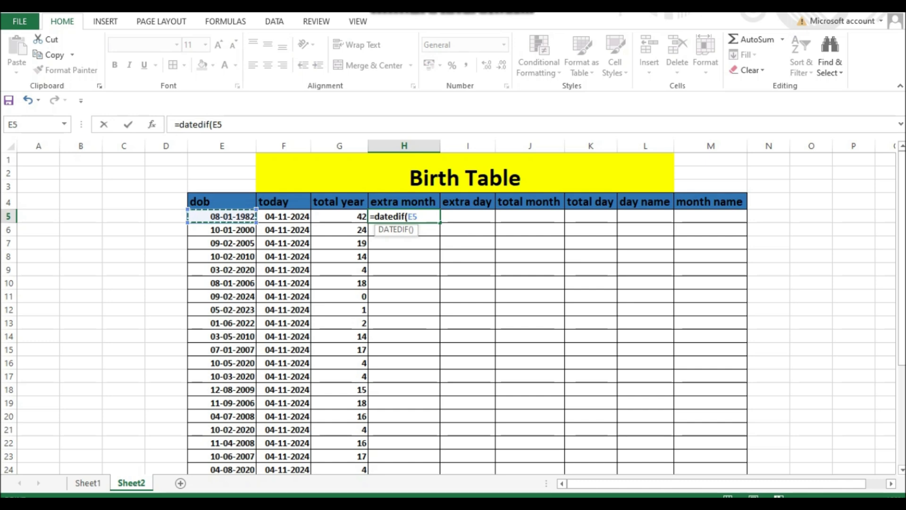
{"action": "type", "text": ","}
{"action": "left_click", "coordinate": [283, 216]}
{"action": "type", "text": ",\""}
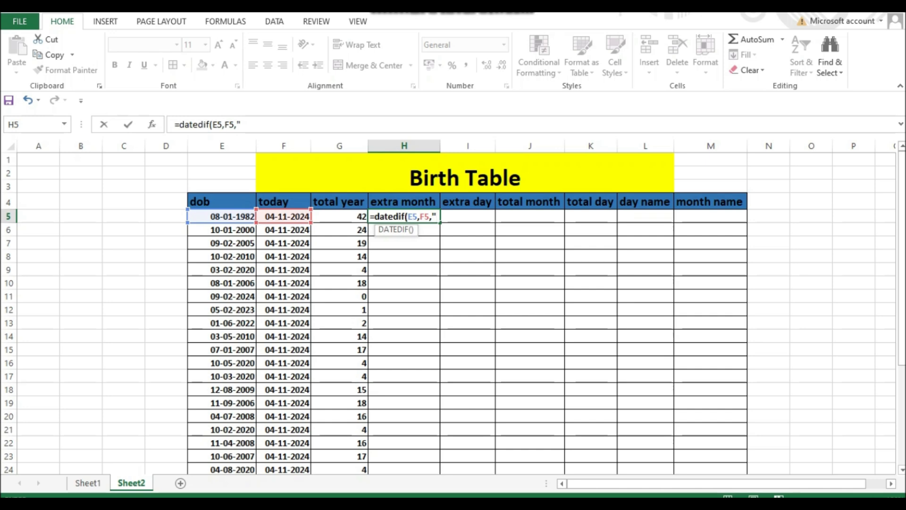
{"action": "type", "text": "ym\")"}
{"action": "key", "text": "Return"}
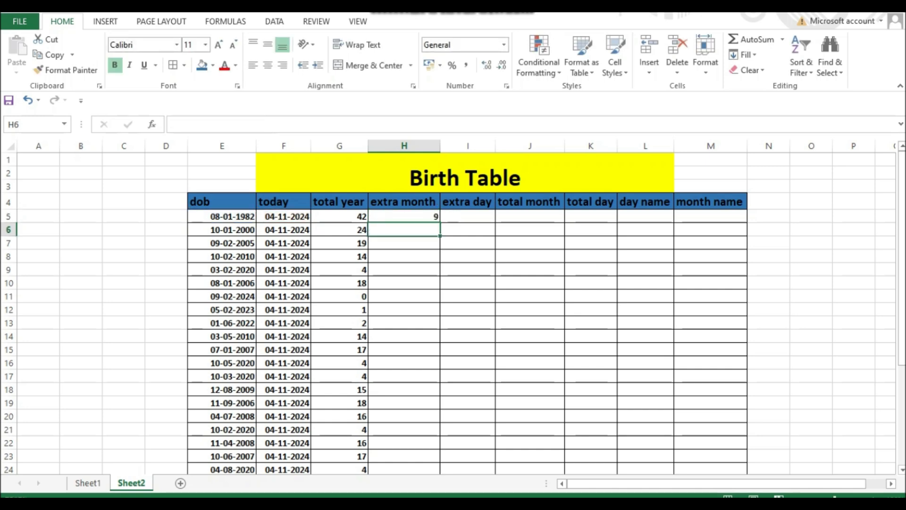
- Fill the DATEDIF formula from H5 down the extra month column and check the filled cells
{"action": "left_click", "coordinate": [404, 217]}
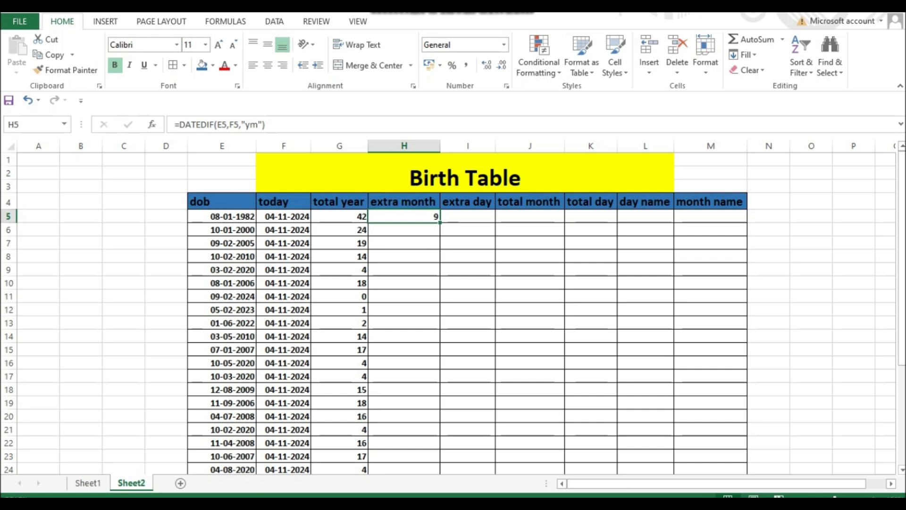
{"action": "double_click", "coordinate": [439, 222]}
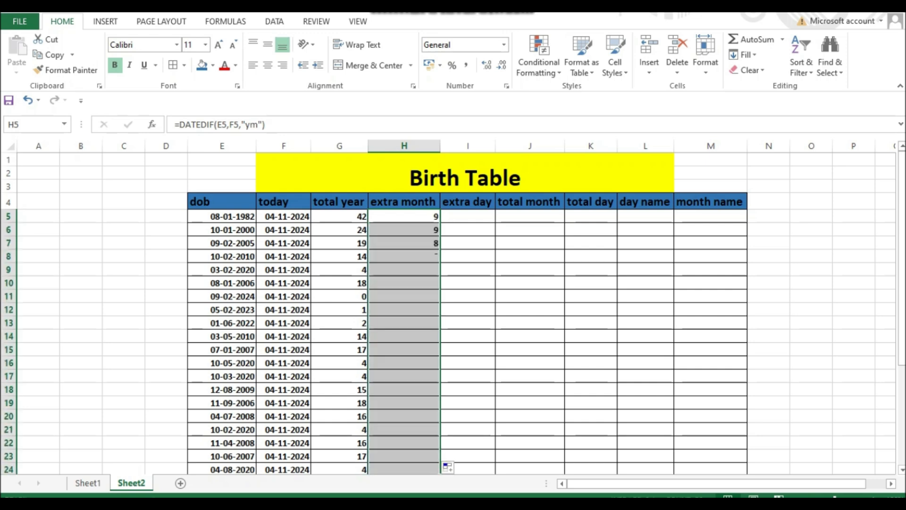
{"action": "left_click", "coordinate": [404, 363]}
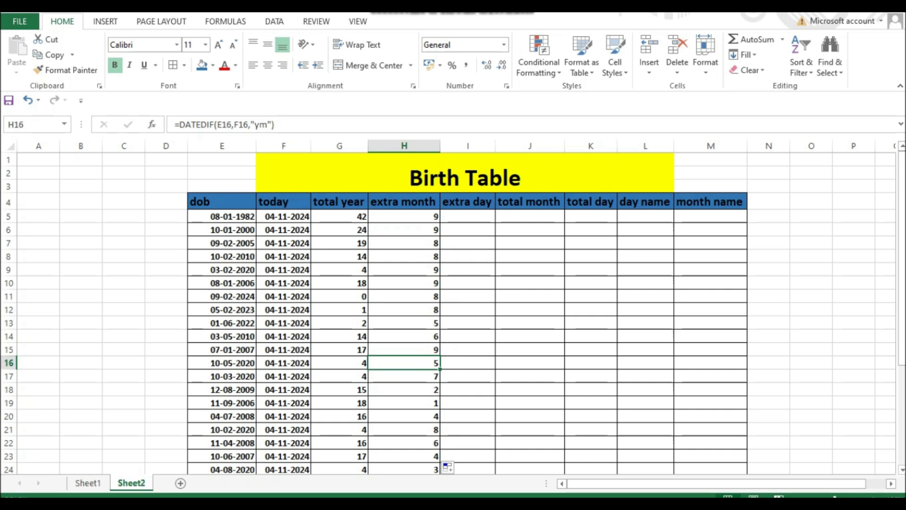
{"action": "key", "text": "Up"}
{"action": "key", "text": "Up"}
{"action": "key", "text": "Up"}
{"action": "key", "text": "Up"}
{"action": "key", "text": "Up"}
{"action": "key", "text": "Up"}
{"action": "key", "text": "Up"}
{"action": "key", "text": "Up"}
{"action": "key", "text": "Up"}
{"action": "key", "text": "Up"}
{"action": "key", "text": "Up"}
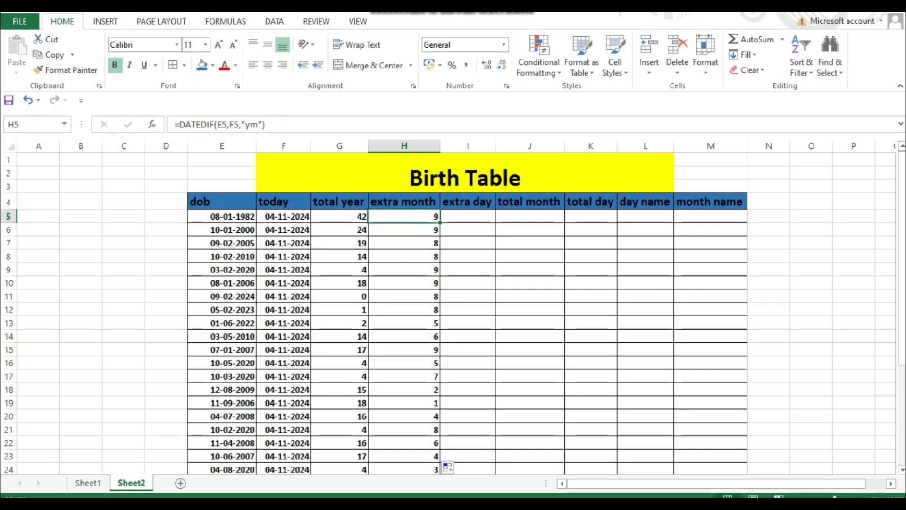
{"action": "key", "text": "Right"}
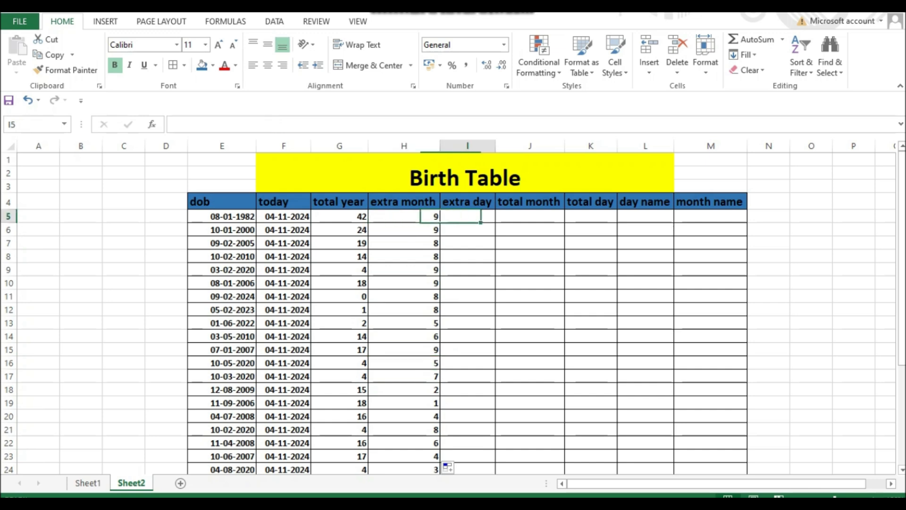
{"action": "key", "text": "Up"}
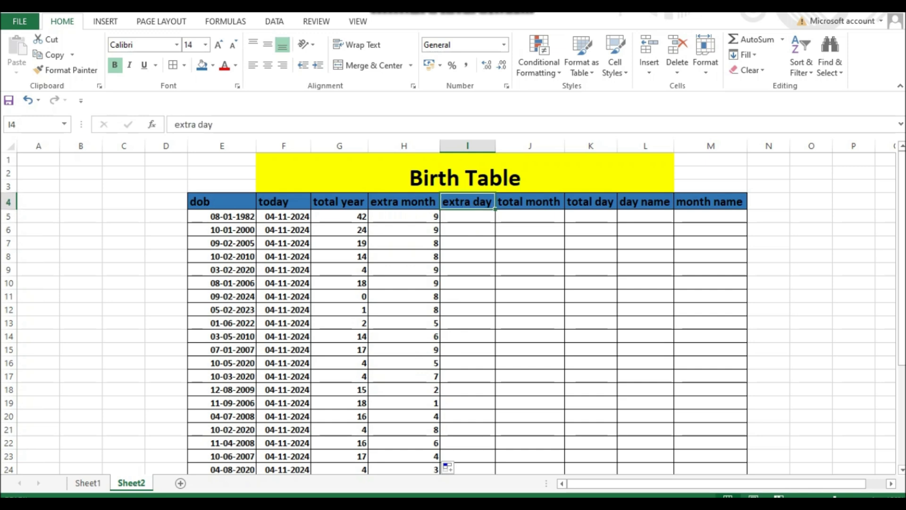
{"action": "key", "text": "Left"}
{"action": "key", "text": "Down"}
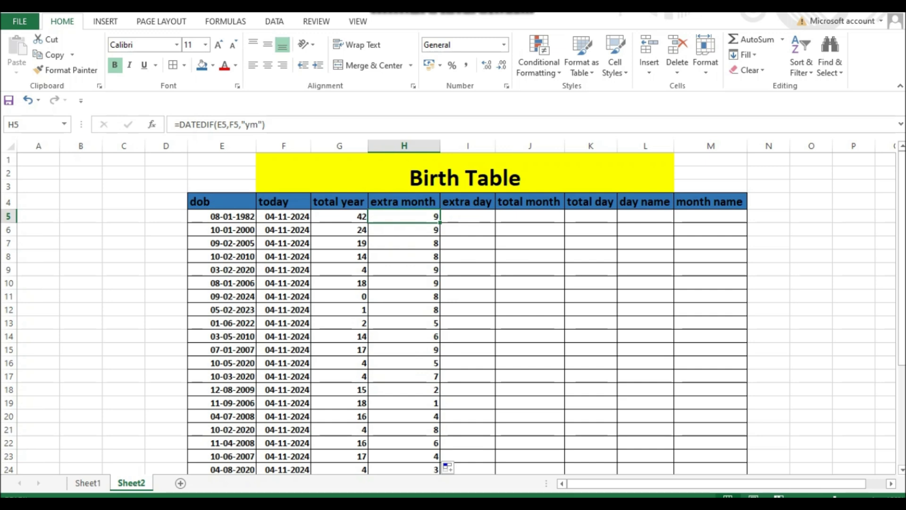
- Enter =DATEDIF(E5,F5,"md") in I5 to calculate the extra days beyond the completed months
{"action": "key", "text": "Right"}
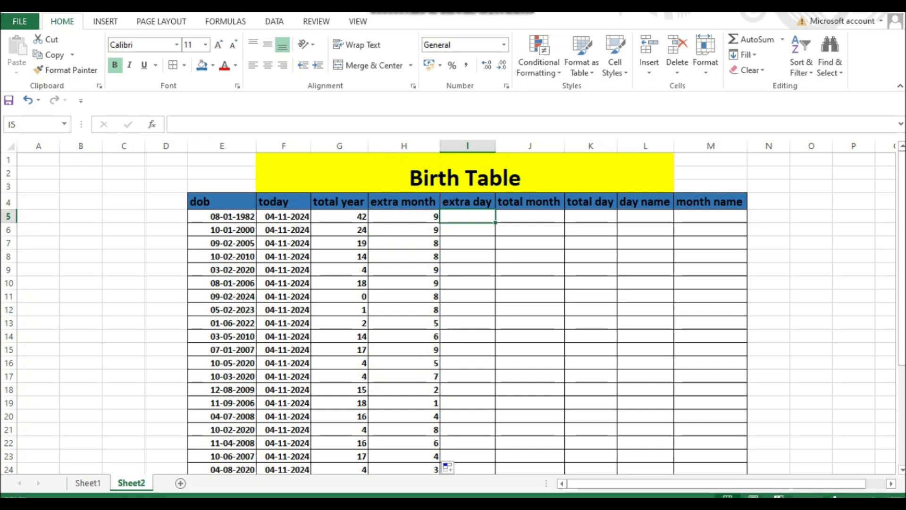
{"action": "type", "text": "="}
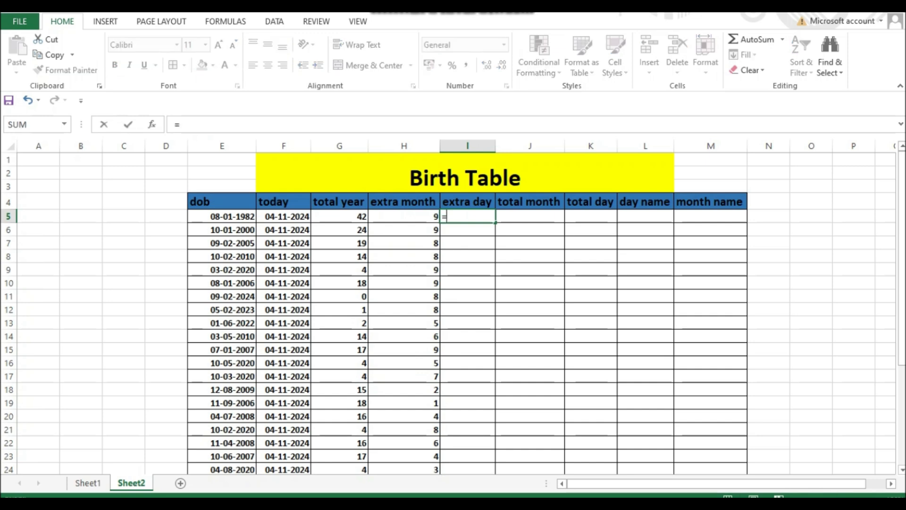
{"action": "type", "text": "d"}
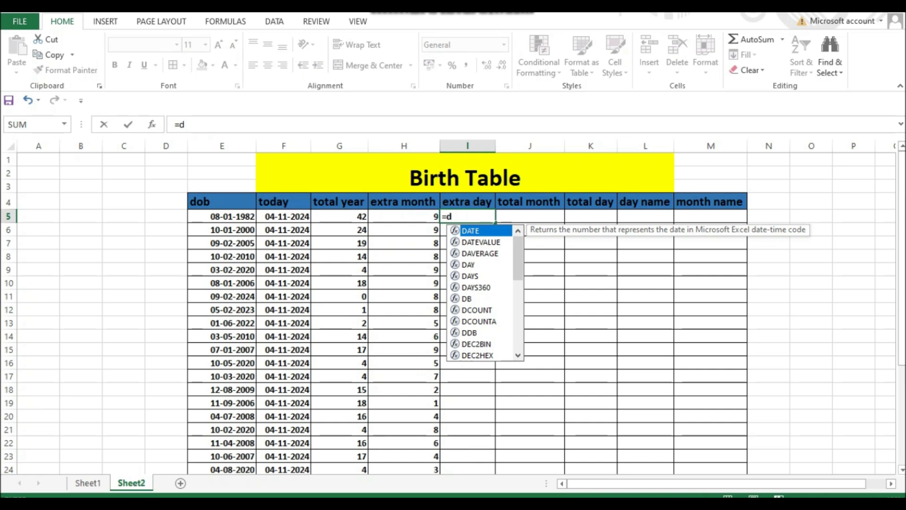
{"action": "type", "text": "at"}
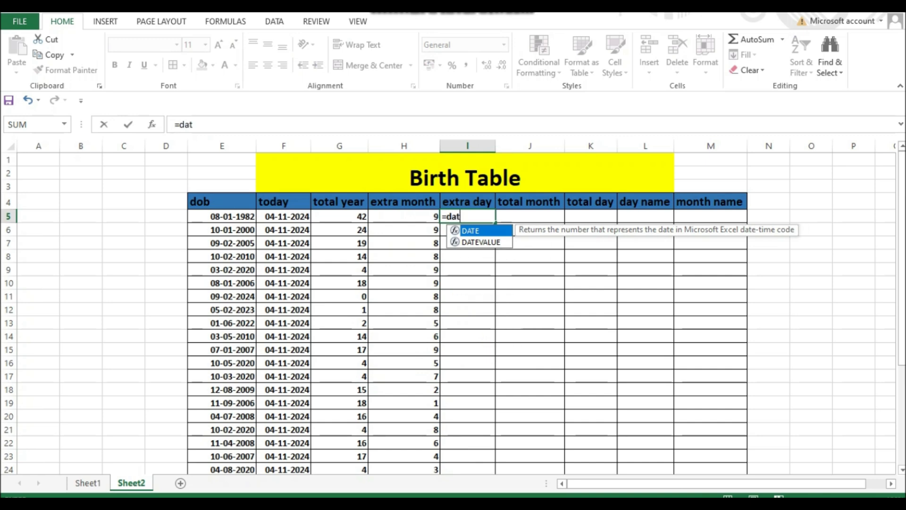
{"action": "type", "text": "edi"}
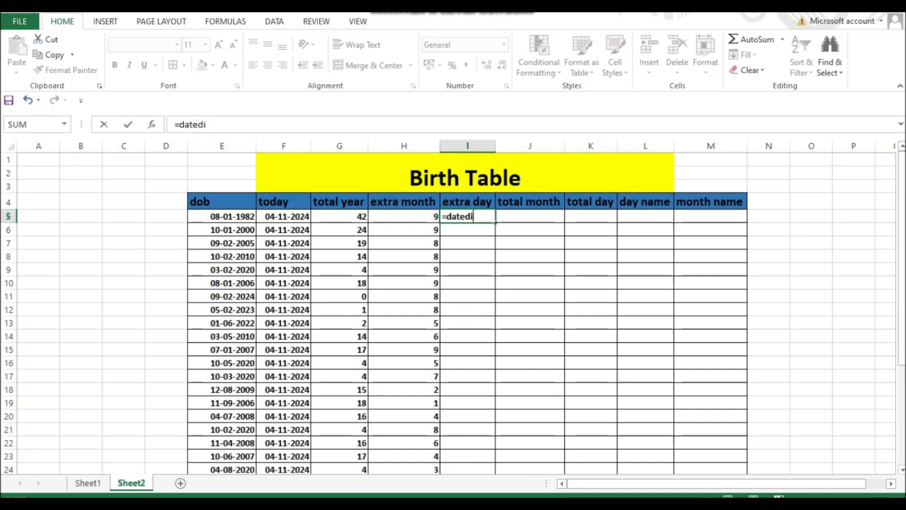
{"action": "type", "text": "f("}
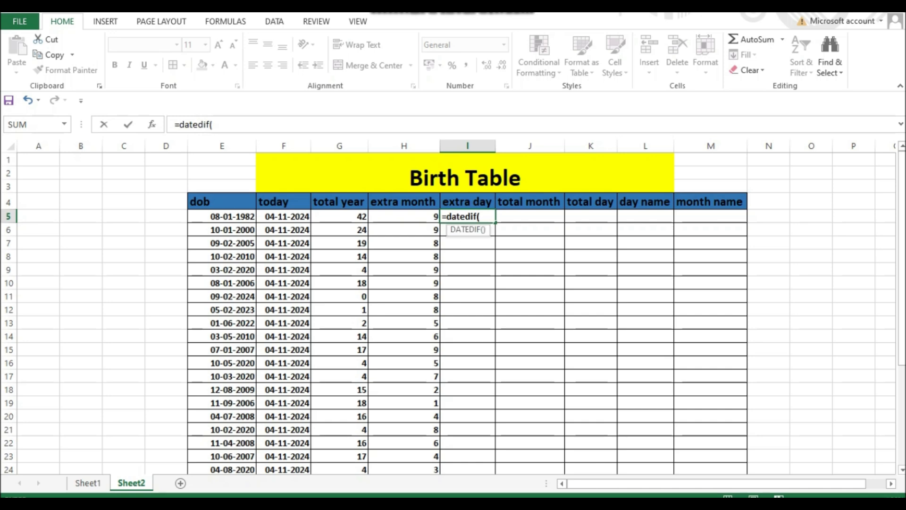
{"action": "left_click", "coordinate": [222, 216]}
{"action": "type", "text": ","}
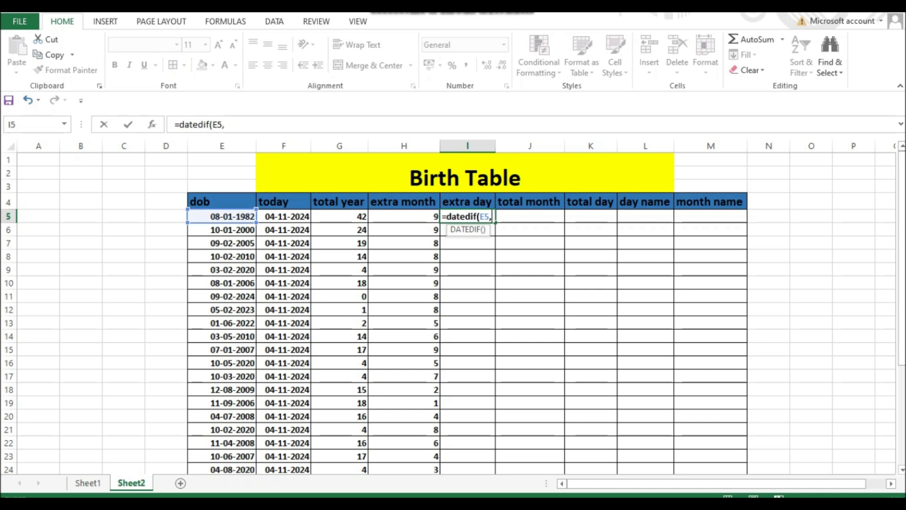
{"action": "left_click", "coordinate": [284, 216]}
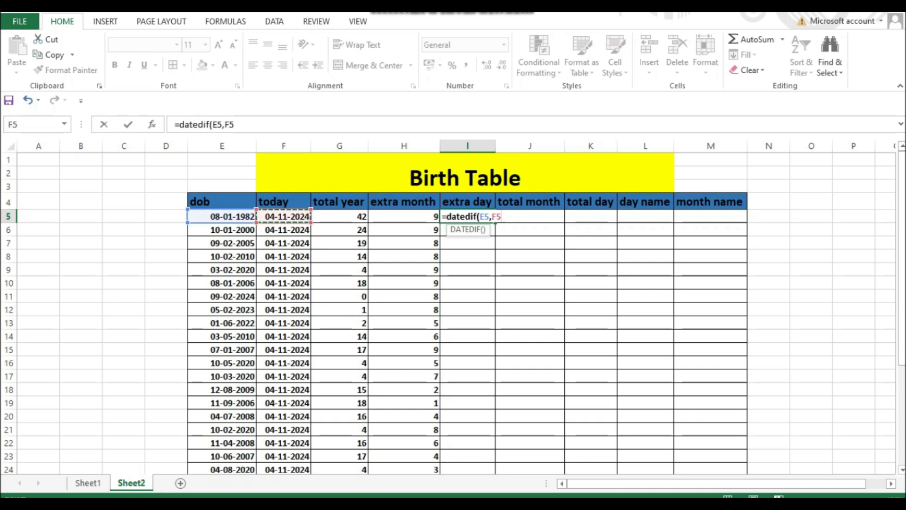
{"action": "type", "text": ",\""}
{"action": "type", "text": "md"}
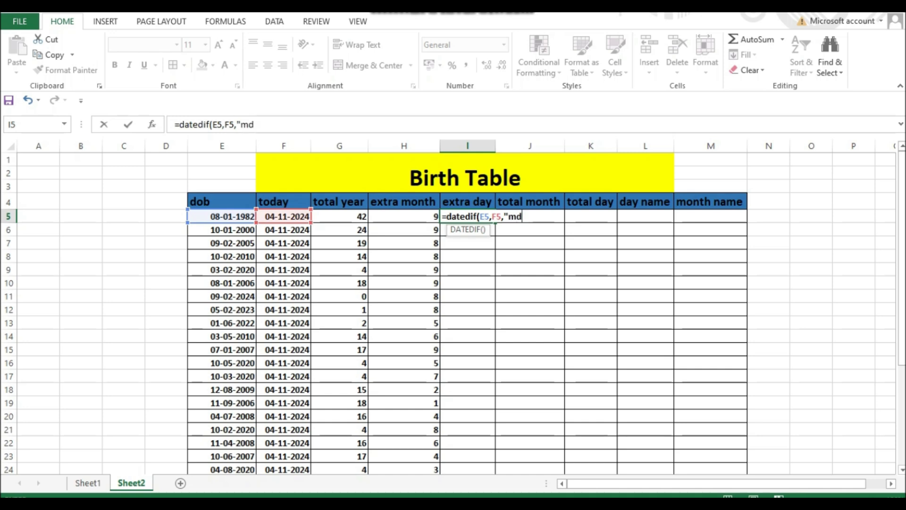
{"action": "type", "text": "\")"}
{"action": "key", "text": "Return"}
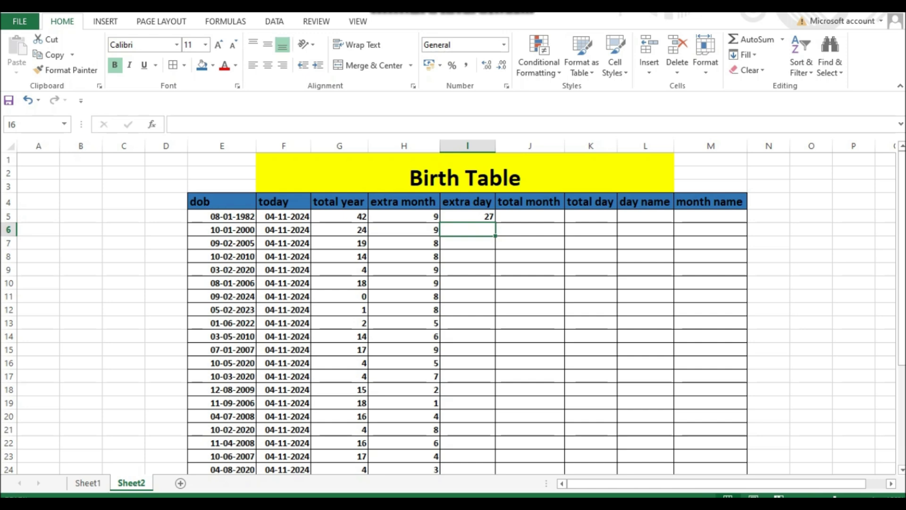
- Fill the DATEDIF formula from I5 down the extra day column and check several filled cells without replacing any data
{"action": "left_click", "coordinate": [467, 216]}
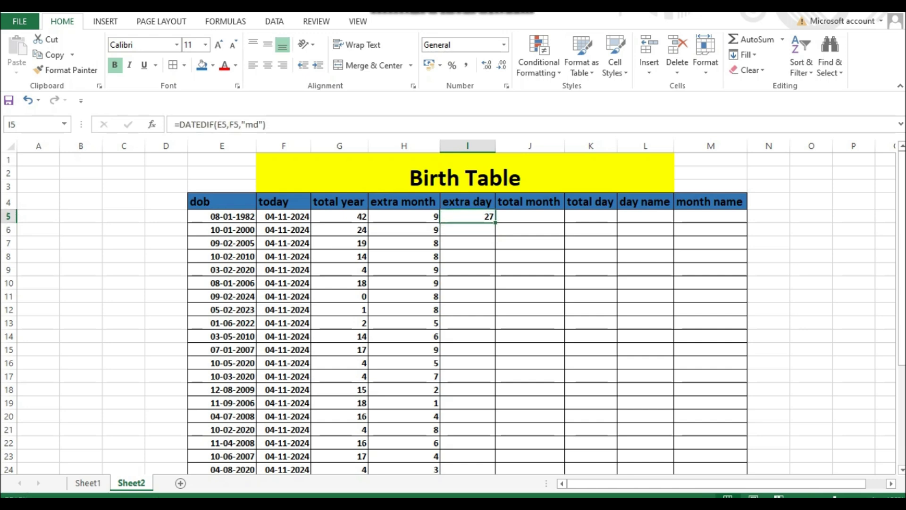
{"action": "double_click", "coordinate": [494, 222]}
{"action": "left_click_drag", "start_coordinate": [467, 296], "coordinate": [467, 309]}
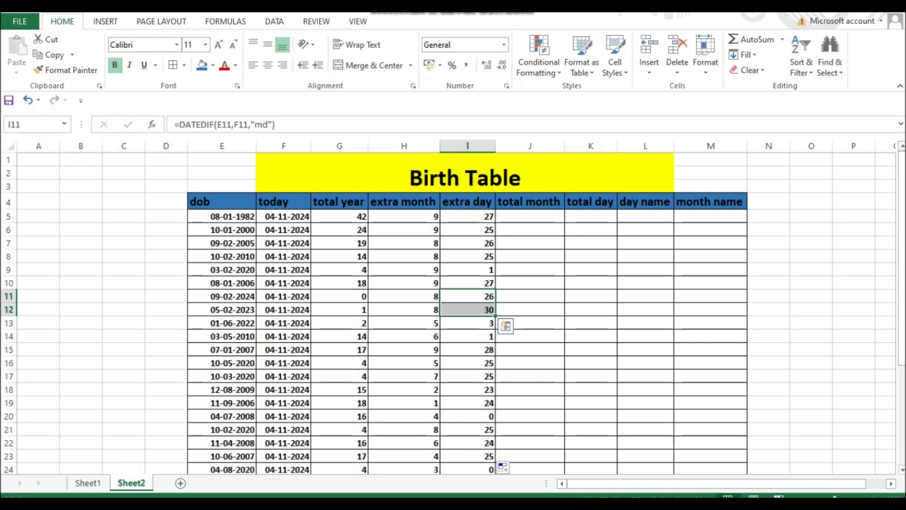
{"action": "left_click", "coordinate": [465, 416]}
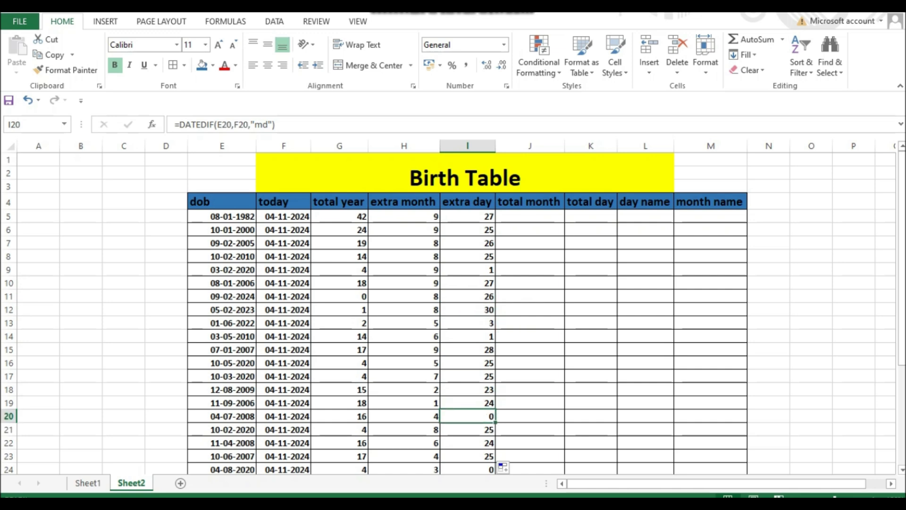
{"action": "left_click", "coordinate": [465, 429]}
{"action": "left_click_drag", "start_coordinate": [465, 435], "coordinate": [464, 443]}
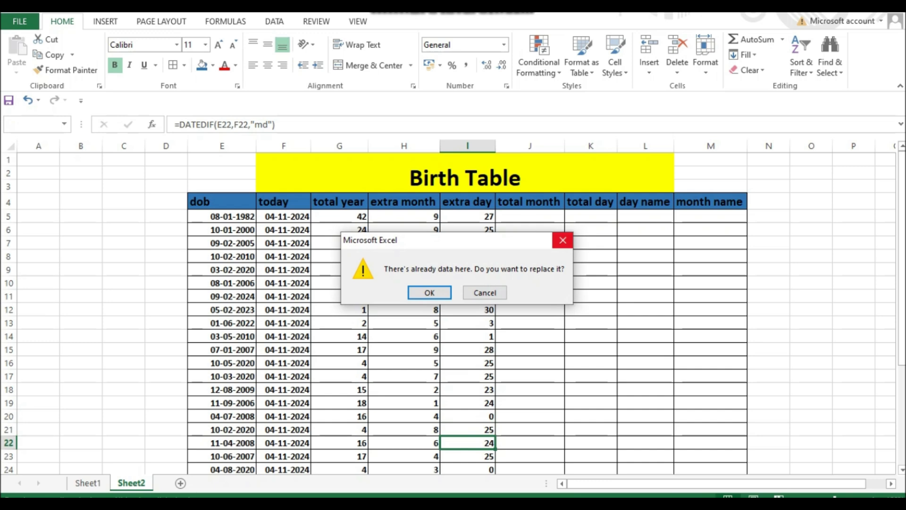
{"action": "left_click", "coordinate": [562, 240]}
- Enter =DATEDIF(E5,F5,"m") in J5 to calculate the total months and fill it down the total month column
{"action": "left_click", "coordinate": [529, 217]}
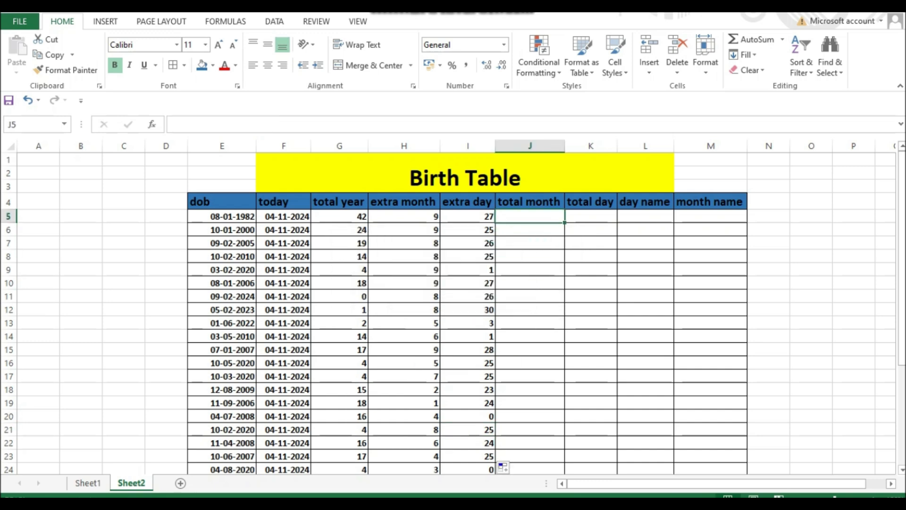
{"action": "left_click", "coordinate": [530, 201]}
{"action": "left_click", "coordinate": [529, 216]}
{"action": "type", "text": "="}
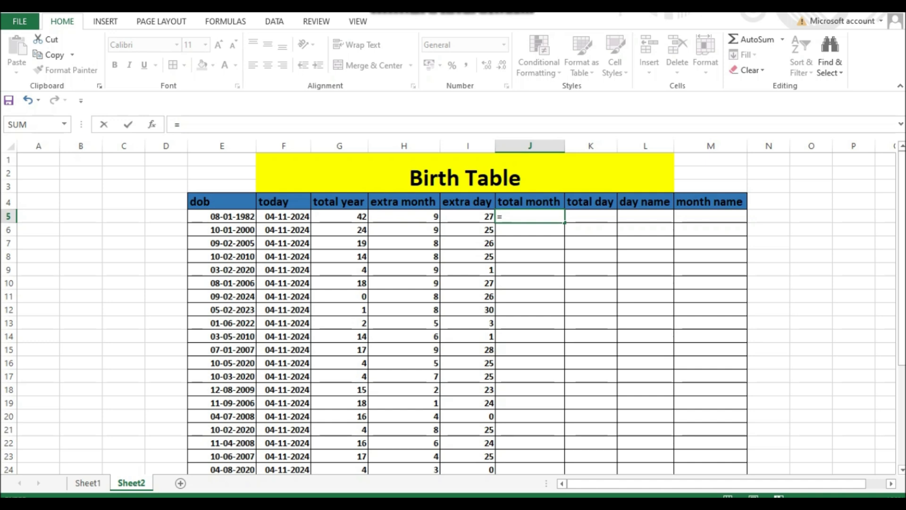
{"action": "type", "text": "da"}
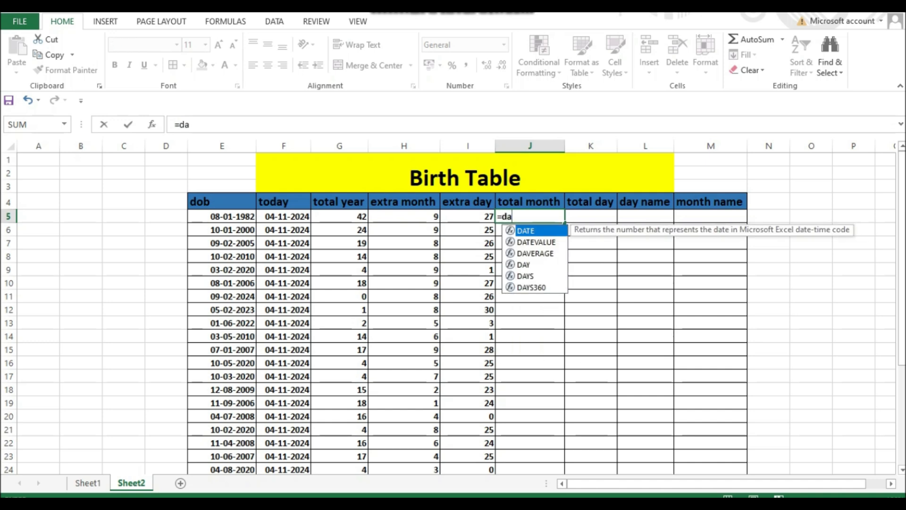
{"action": "type", "text": "ted"}
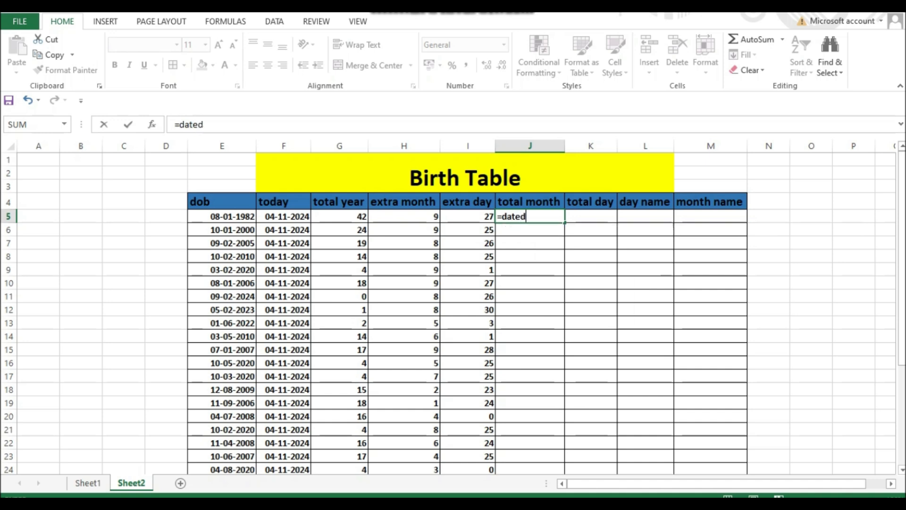
{"action": "type", "text": "if("}
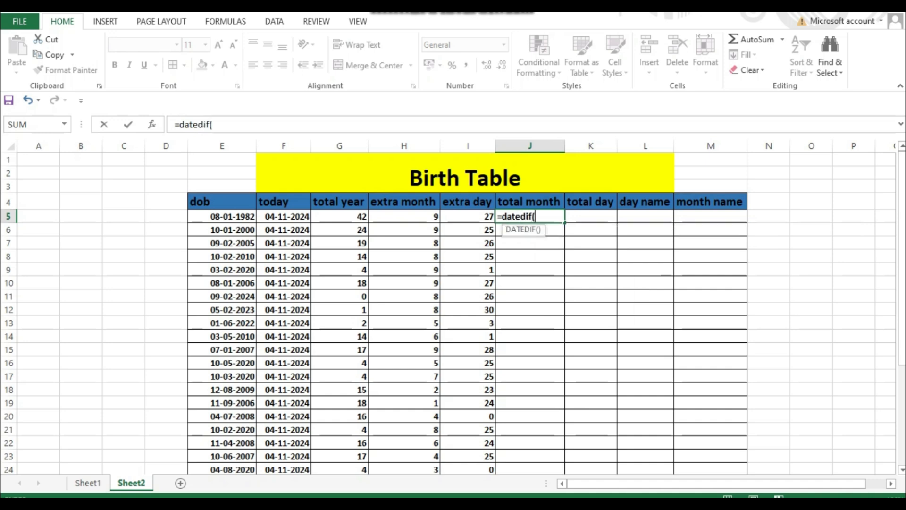
{"action": "left_click", "coordinate": [222, 216]}
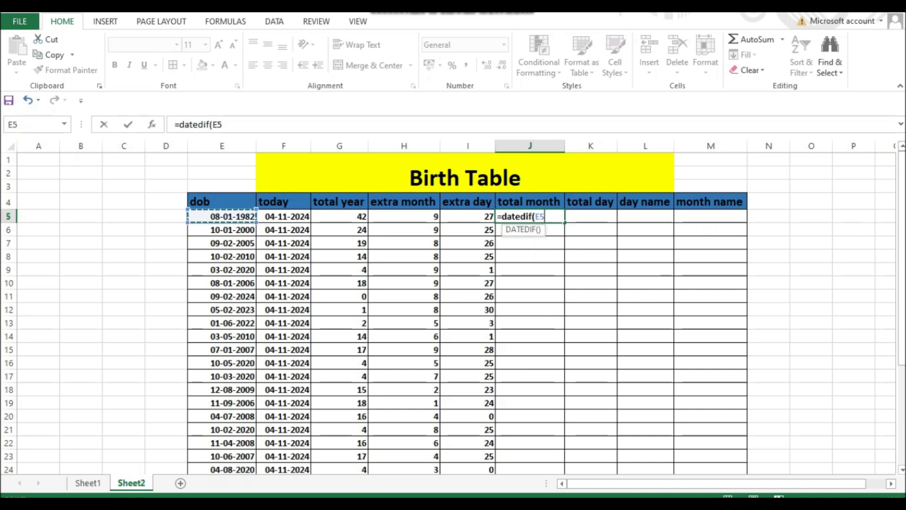
{"action": "type", "text": ","}
{"action": "left_click", "coordinate": [283, 217]}
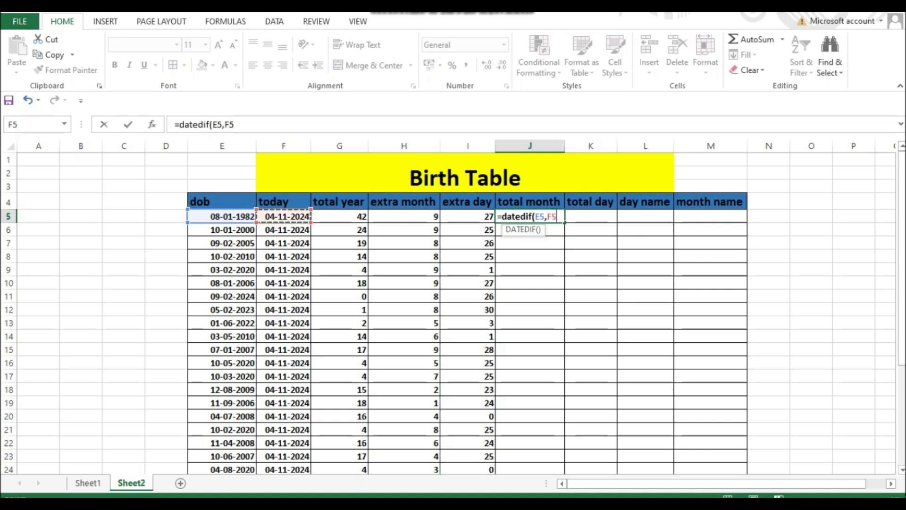
{"action": "type", "text": ",\""}
{"action": "type", "text": "m"}
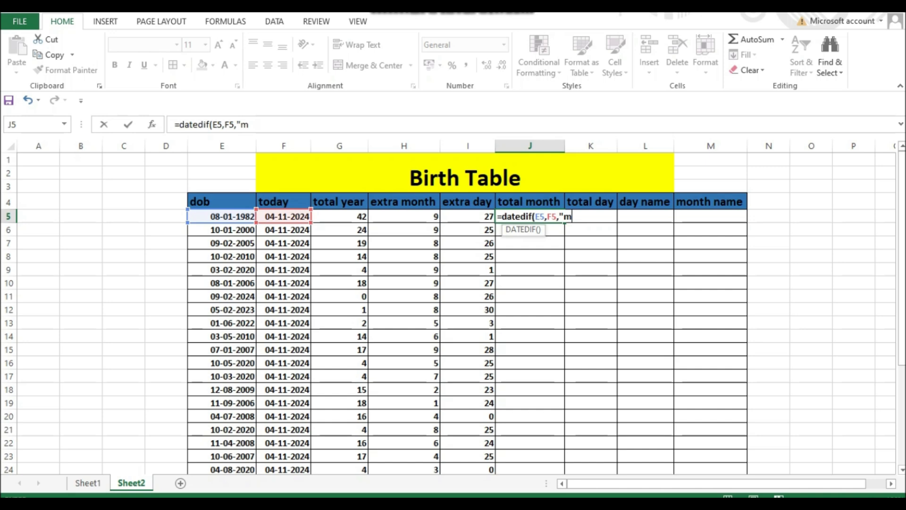
{"action": "type", "text": "\")"}
{"action": "key", "text": "Return"}
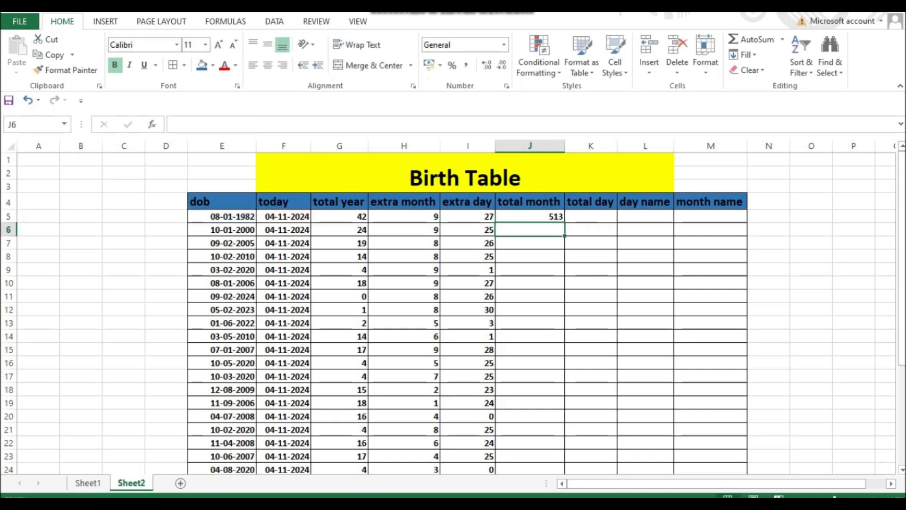
{"action": "left_click", "coordinate": [530, 216]}
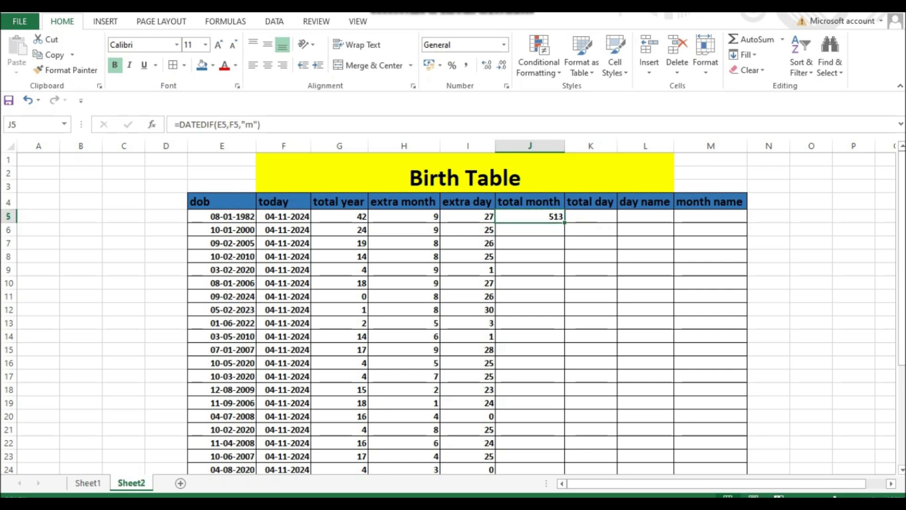
{"action": "double_click", "coordinate": [565, 222]}
- Enter =DATEDIF(E5,F5,"d") in K5 to calculate the total days and fill it down the total day column
{"action": "left_click", "coordinate": [591, 216]}
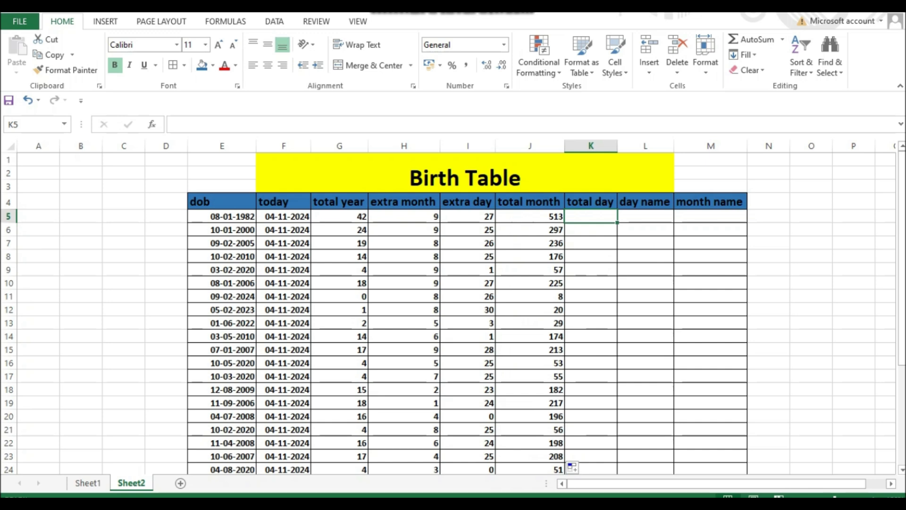
{"action": "type", "text": "="}
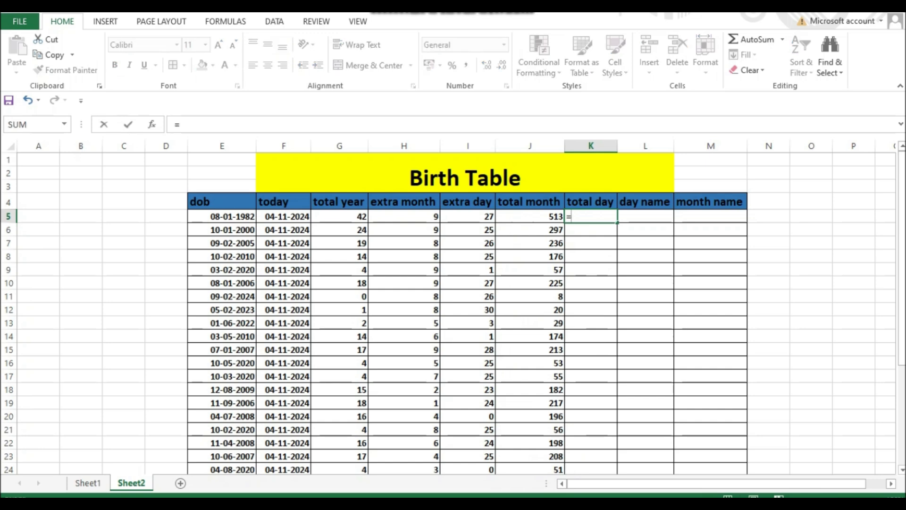
{"action": "type", "text": "datedif("}
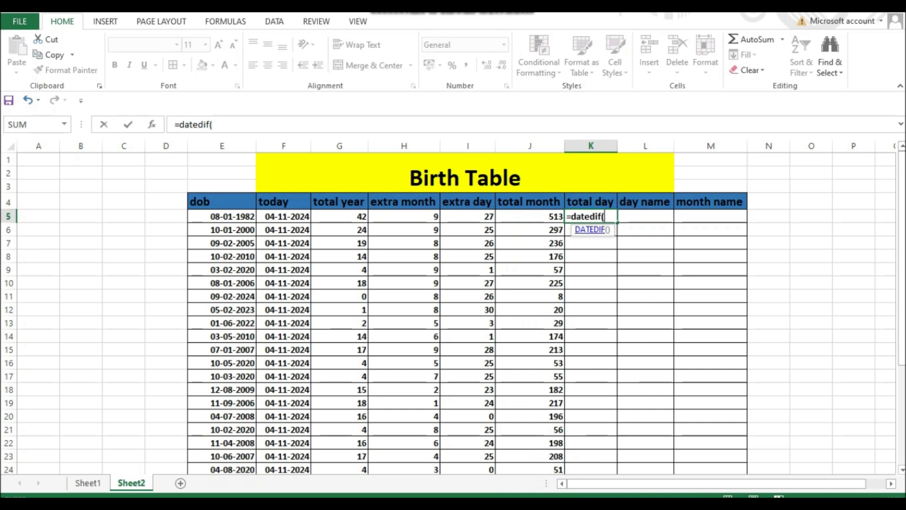
{"action": "left_click", "coordinate": [222, 217]}
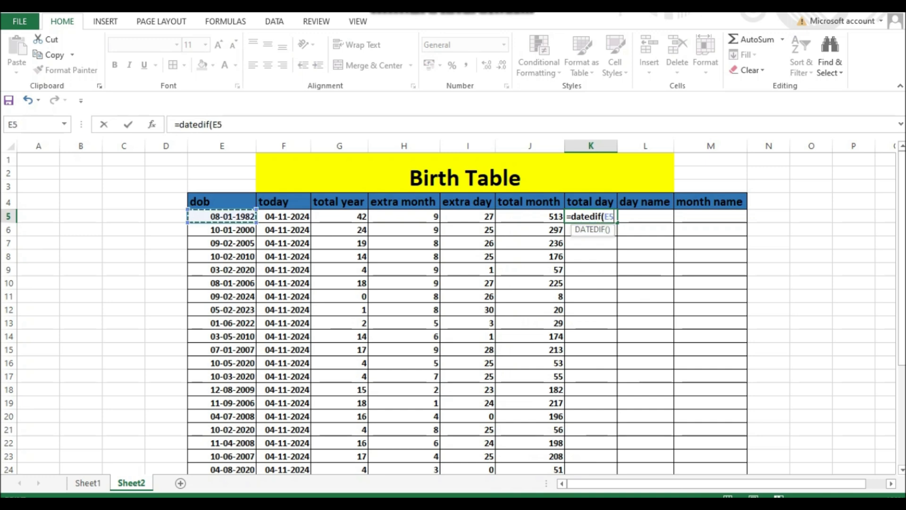
{"action": "type", "text": ","}
{"action": "left_click", "coordinate": [284, 217]}
{"action": "type", "text": ","}
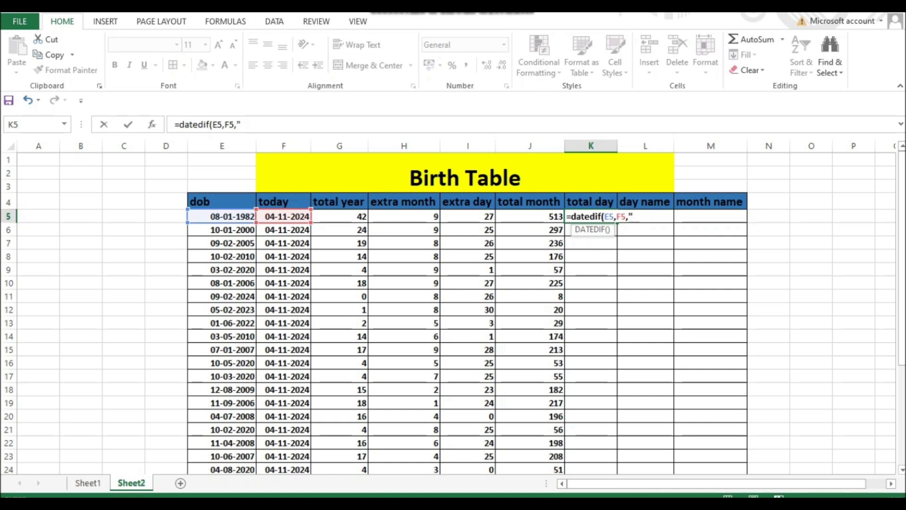
{"action": "type", "text": "d\")"}
{"action": "key", "text": "Return"}
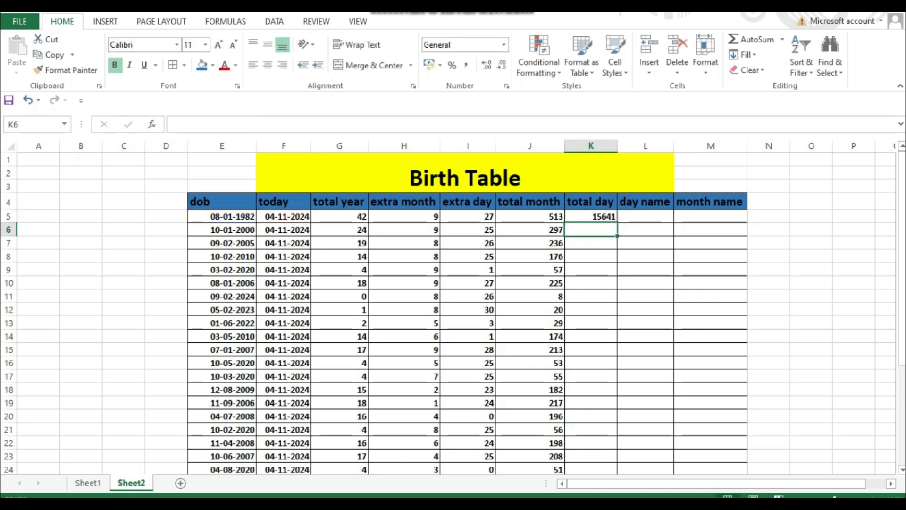
{"action": "left_click", "coordinate": [591, 217]}
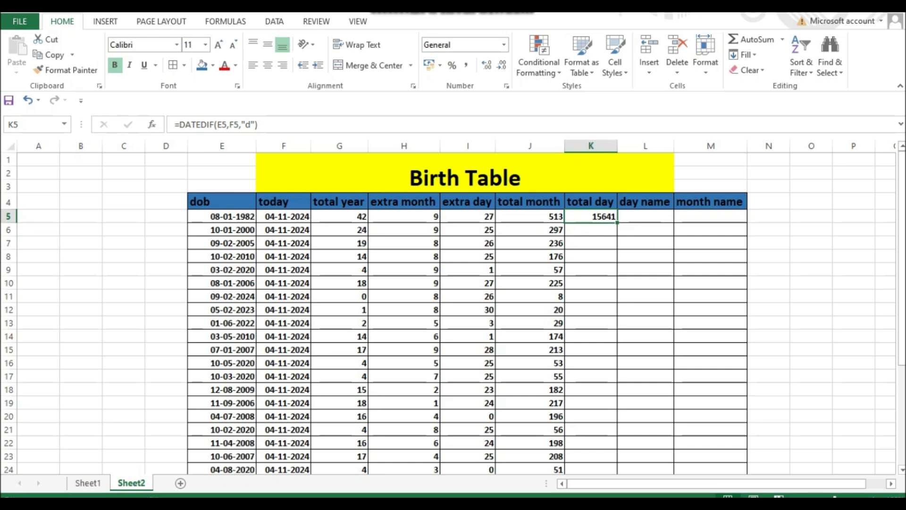
{"action": "double_click", "coordinate": [617, 222]}
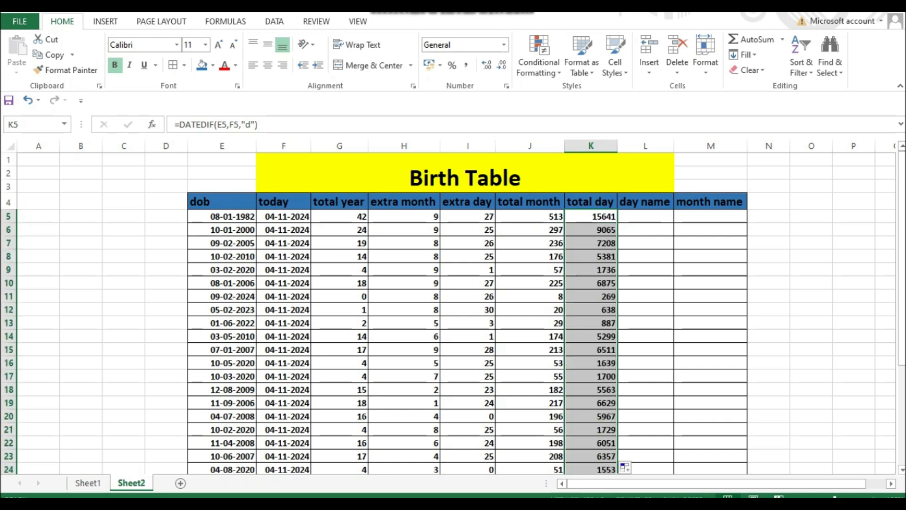
- Enter =TEXT(E5,"dddd") in L5 to return the full weekday name of the birth date
{"action": "left_click", "coordinate": [646, 216]}
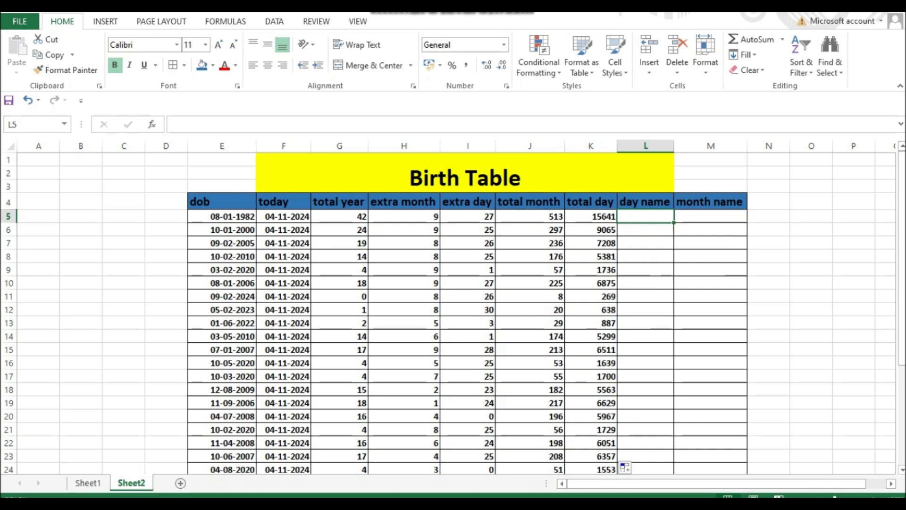
{"action": "type", "text": "="}
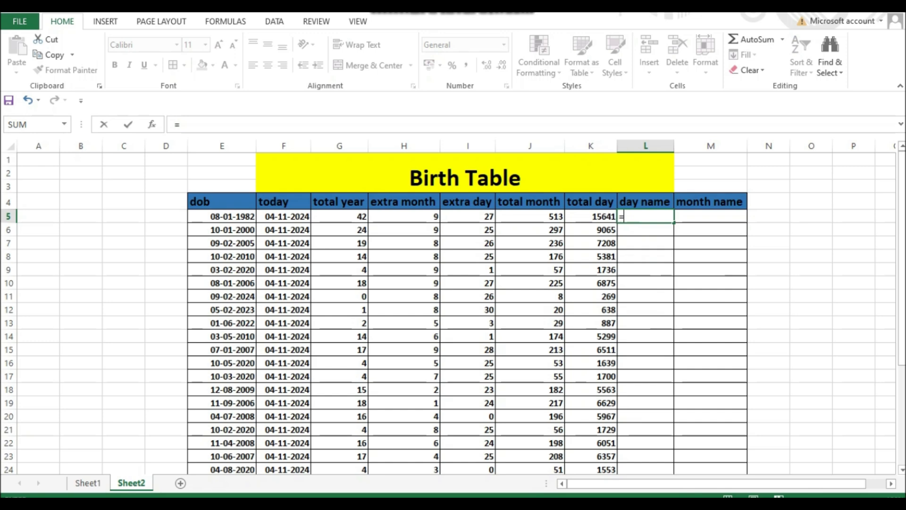
{"action": "type", "text": "tex"}
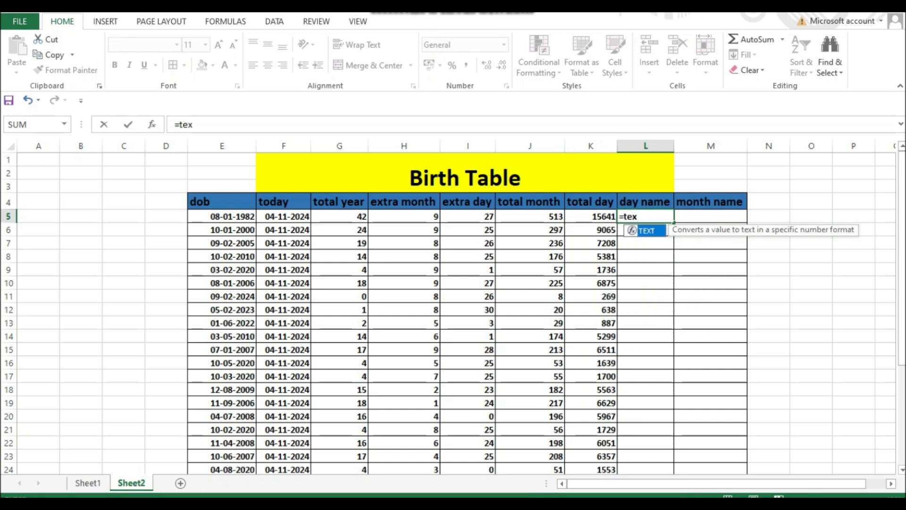
{"action": "key", "text": "Tab"}
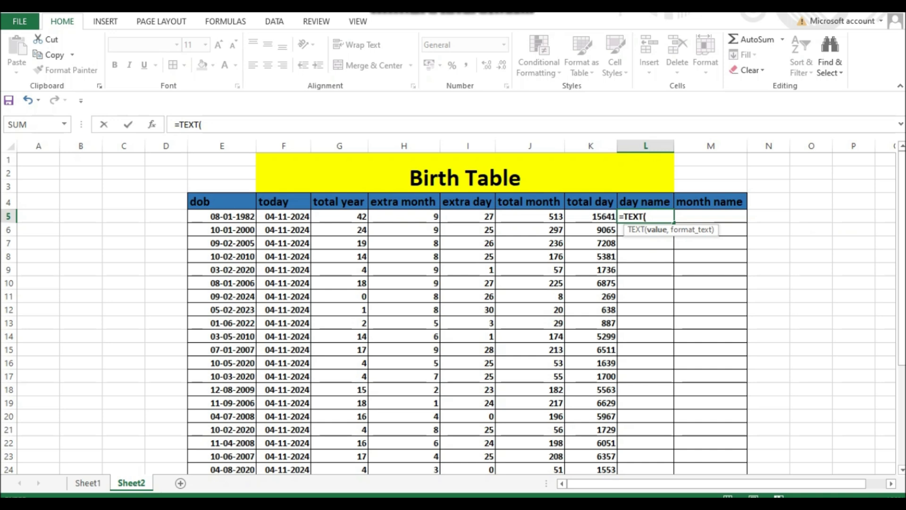
{"action": "left_click", "coordinate": [222, 216]}
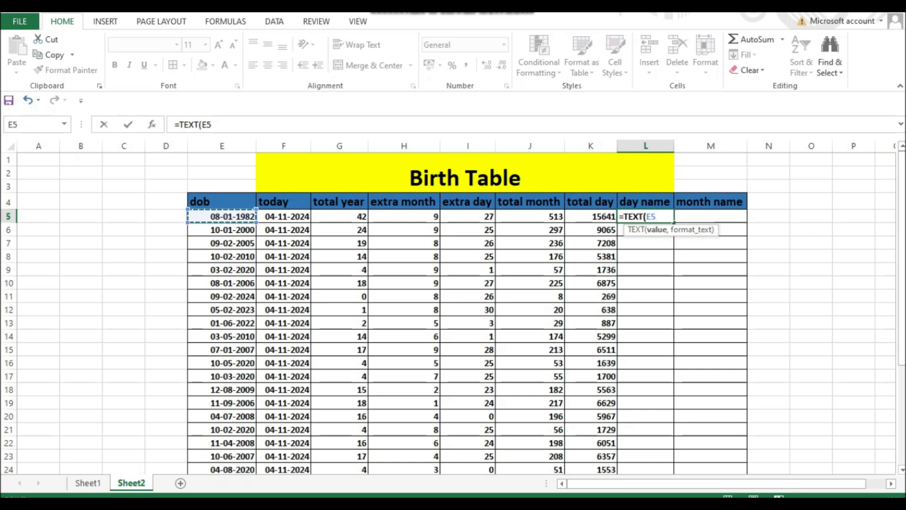
{"action": "type", "text": ",\""}
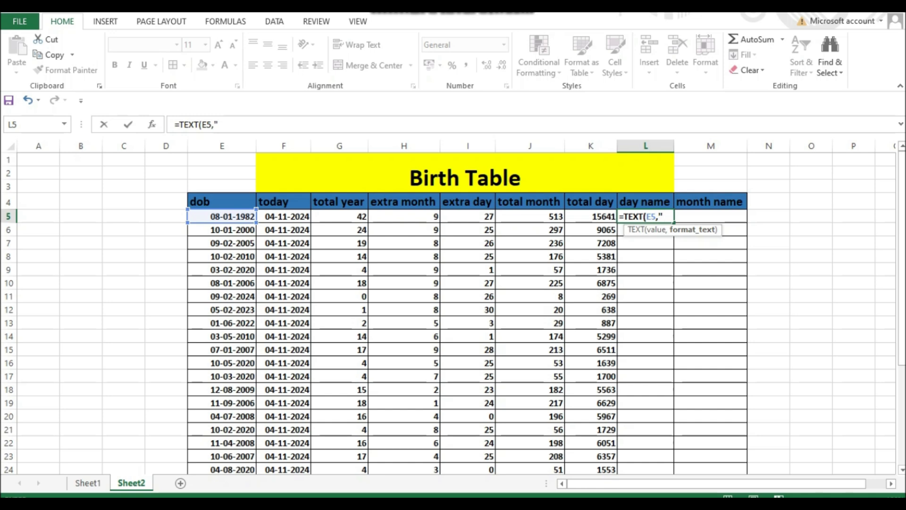
{"action": "type", "text": "dddd\")"}
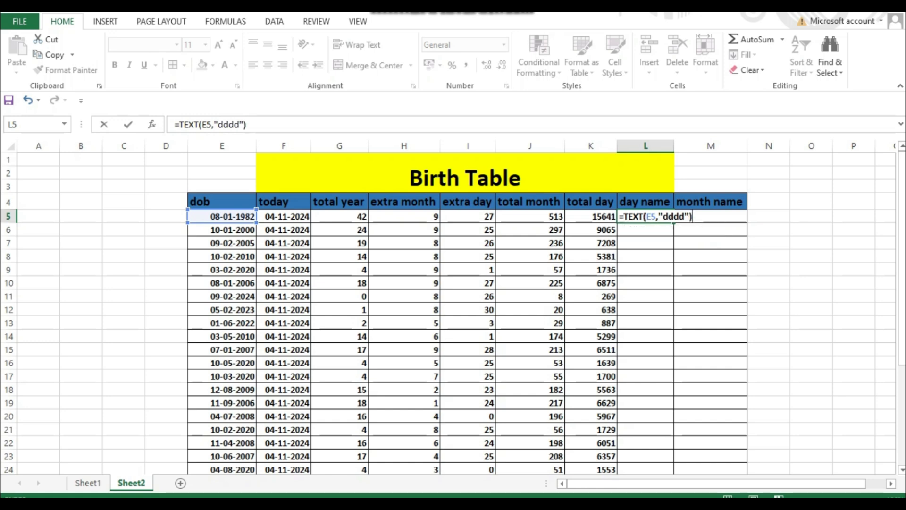
{"action": "key", "text": "Return"}
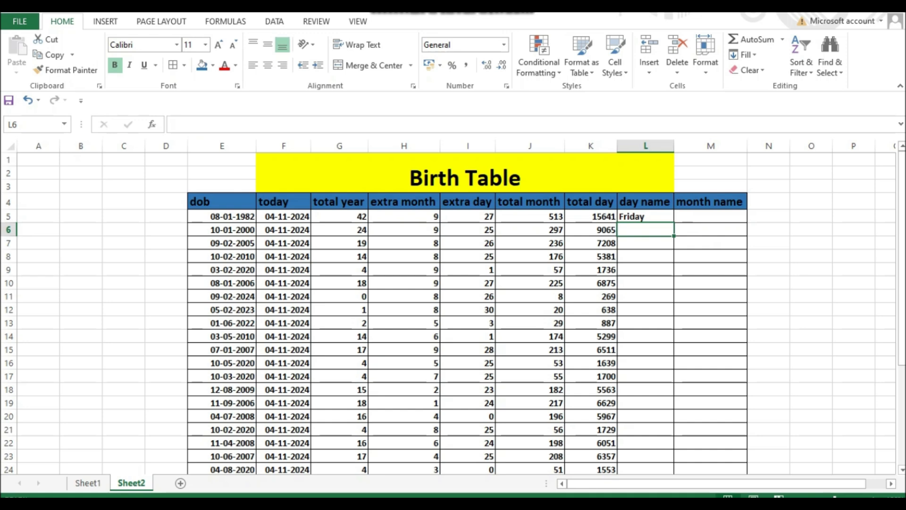
- Delete the full weekday name formula from L5
{"action": "double_click", "coordinate": [646, 216]}
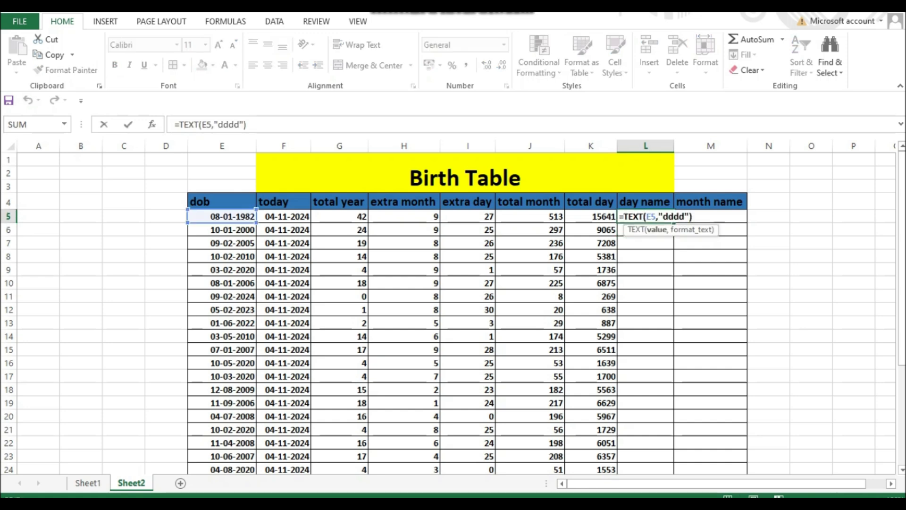
{"action": "left_click", "coordinate": [646, 243]}
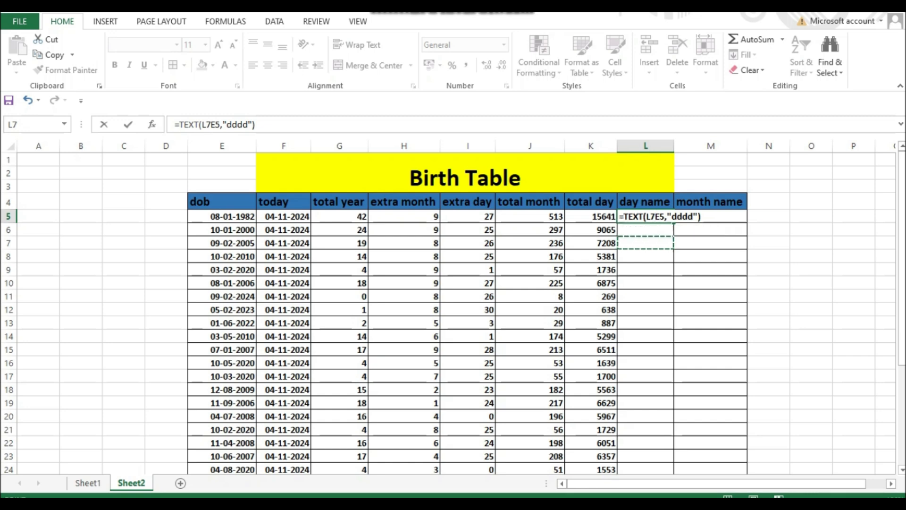
{"action": "key", "text": "End"}
{"action": "key", "text": "BackSpace"}
{"action": "key", "text": "BackSpace"}
{"action": "key", "text": "BackSpace"}
{"action": "key", "text": "BackSpace"}
{"action": "key", "text": "BackSpace"}
{"action": "key", "text": "BackSpace"}
{"action": "key", "text": "BackSpace"}
{"action": "key", "text": "BackSpace"}
{"action": "key", "text": "BackSpace"}
{"action": "key", "text": "BackSpace"}
{"action": "key", "text": "BackSpace"}
{"action": "key", "text": "BackSpace"}
{"action": "key", "text": "BackSpace"}
{"action": "key", "text": "BackSpace"}
{"action": "key", "text": "BackSpace"}
{"action": "key", "text": "BackSpace"}
{"action": "key", "text": "BackSpace"}
{"action": "key", "text": "BackSpace"}
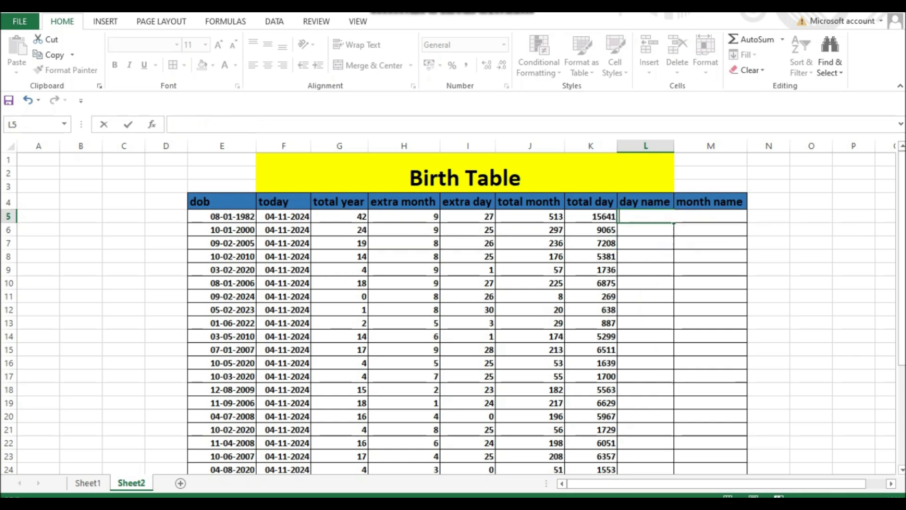
{"action": "left_click", "coordinate": [645, 243]}
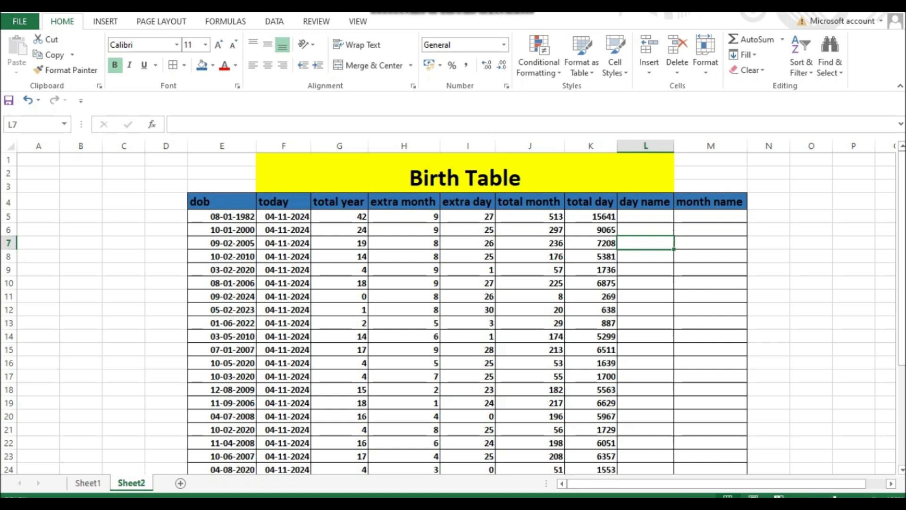
- Enter =TEXT(E5,"ddd") in L5 to return the abbreviated weekday name of the birth date
{"action": "left_click", "coordinate": [646, 216]}
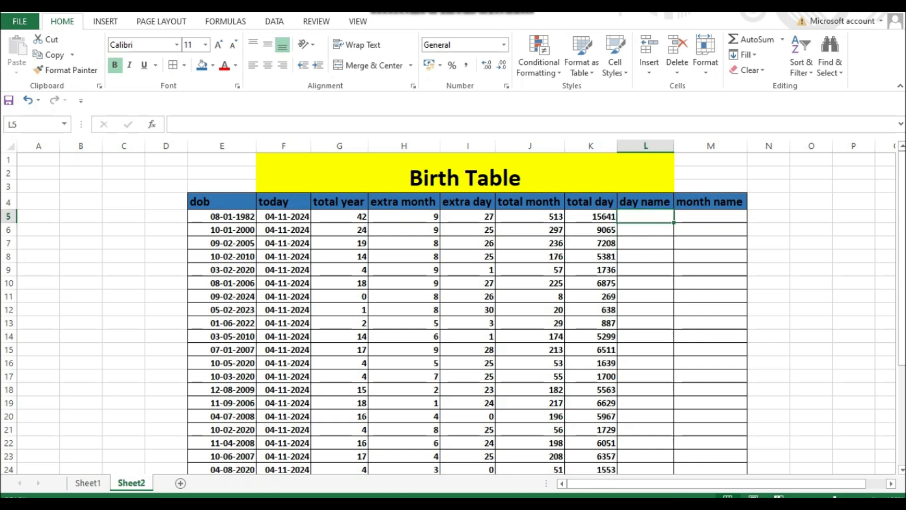
{"action": "type", "text": "=t"}
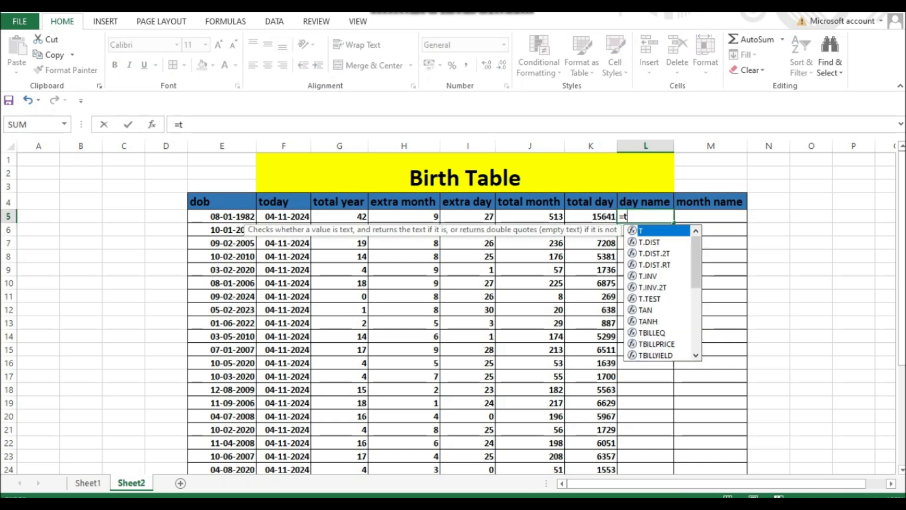
{"action": "type", "text": "ext"}
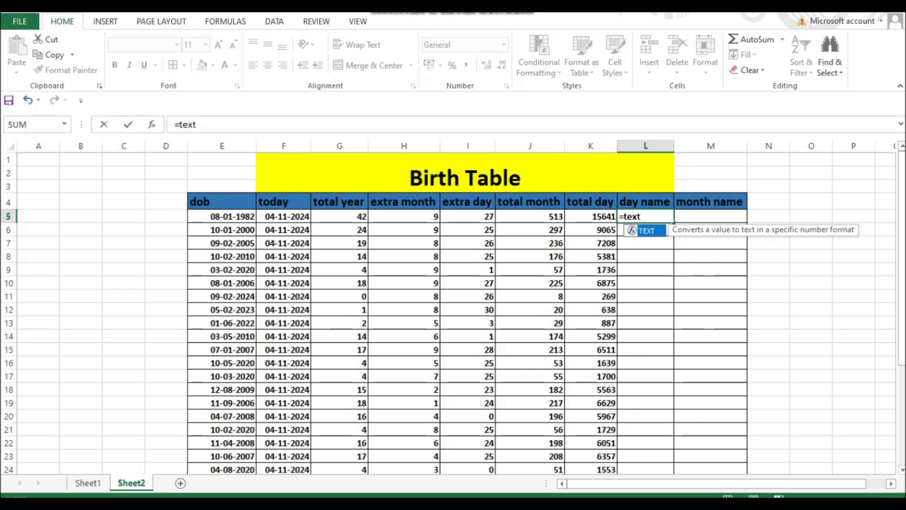
{"action": "key", "text": "Tab"}
{"action": "left_click", "coordinate": [222, 216]}
{"action": "type", "text": ",\"dd"}
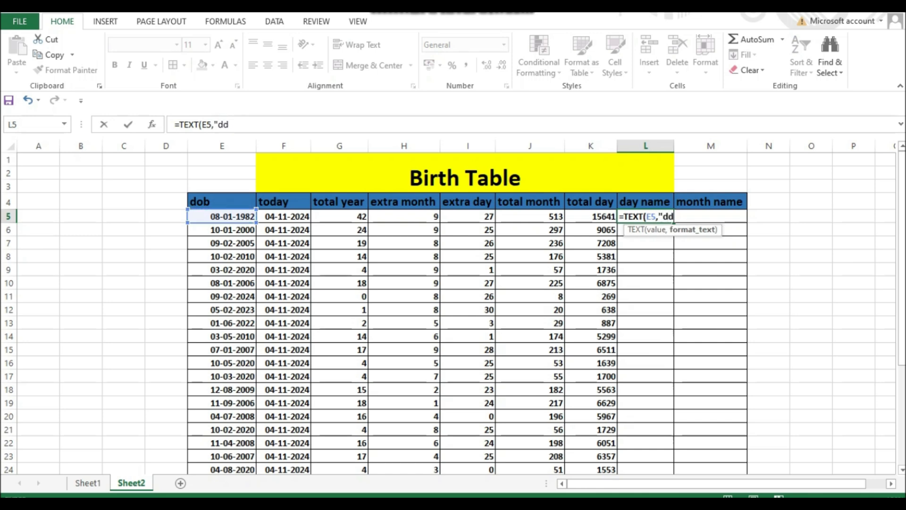
{"action": "type", "text": "d\")"}
{"action": "key", "text": "Return"}
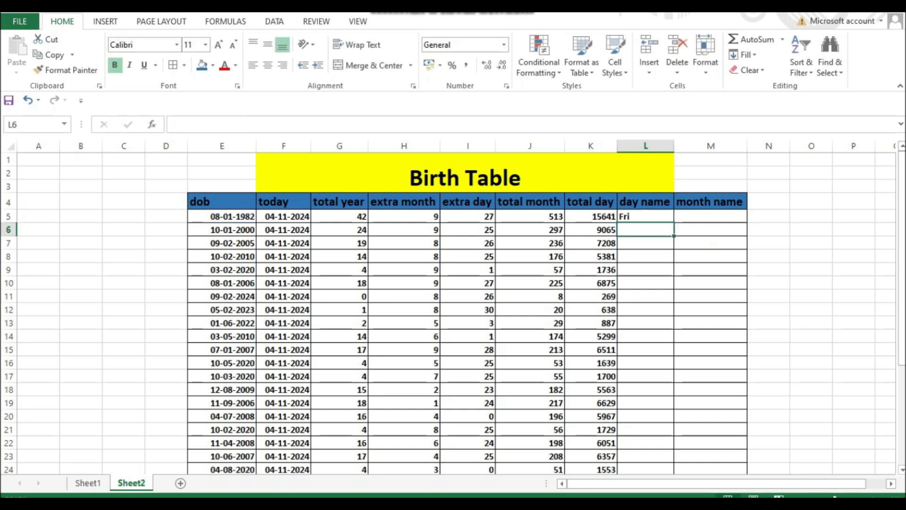
- Fill the abbreviated weekday formula from L5 down the day name column
{"action": "left_click", "coordinate": [646, 216]}
{"action": "double_click", "coordinate": [674, 222]}
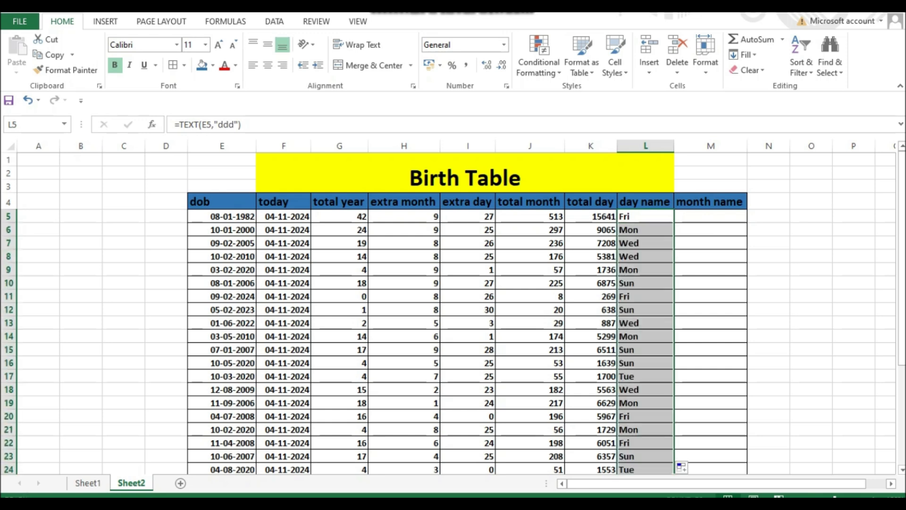
{"action": "left_click", "coordinate": [646, 270]}
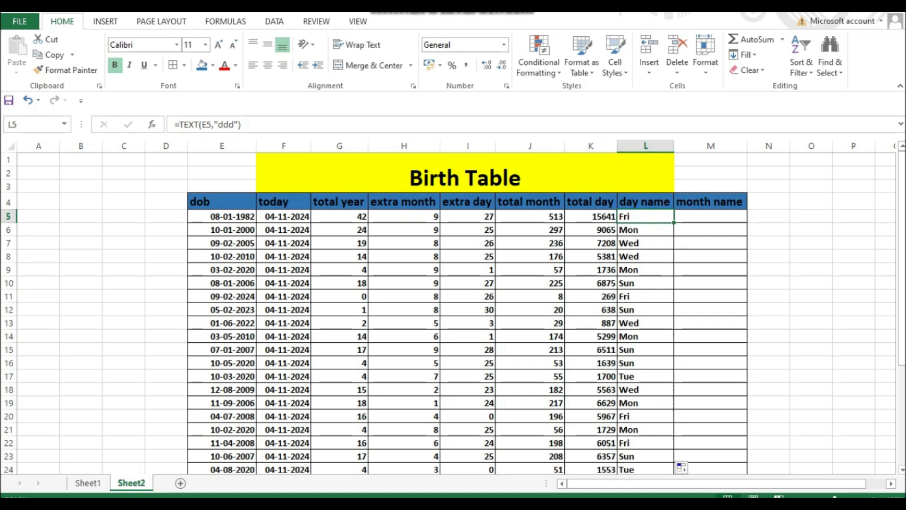
- Enter =TEXT(E5,"mmmm") in M5 to return the full birth month name and fill it down the month name column
{"action": "left_click", "coordinate": [710, 217]}
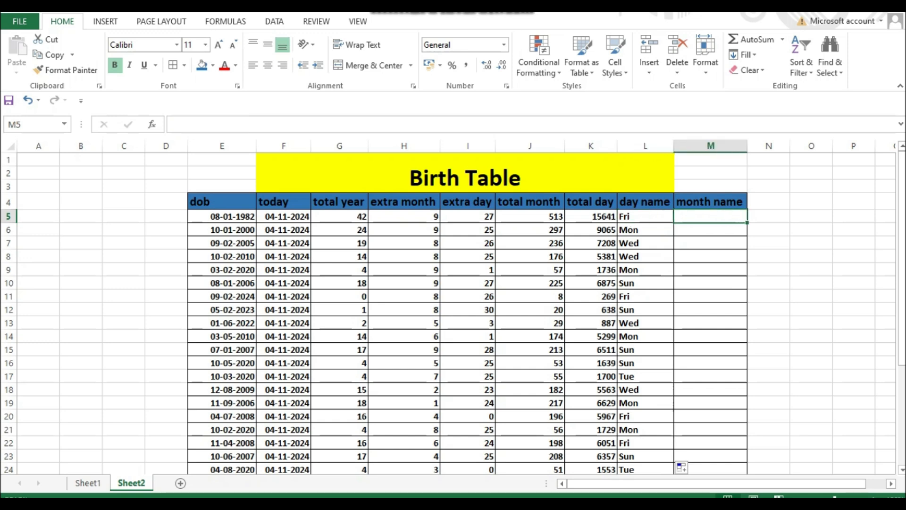
{"action": "type", "text": "="}
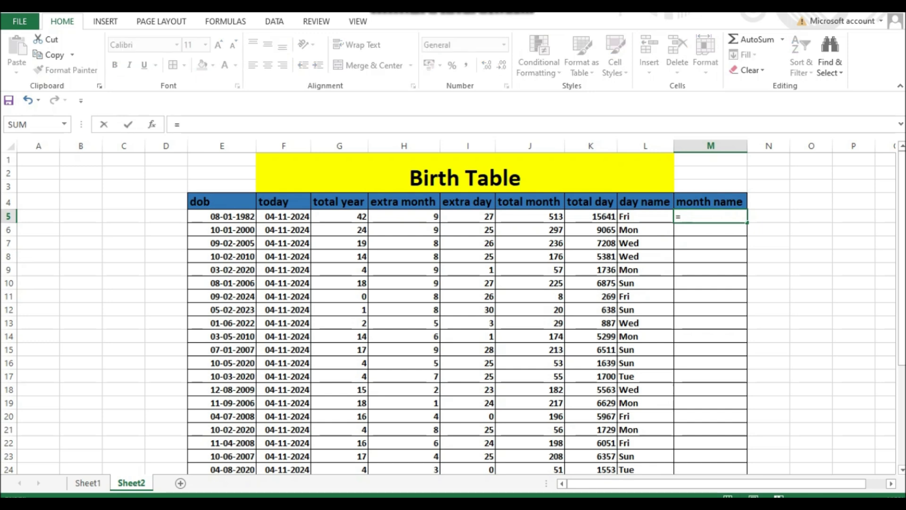
{"action": "type", "text": "tex"}
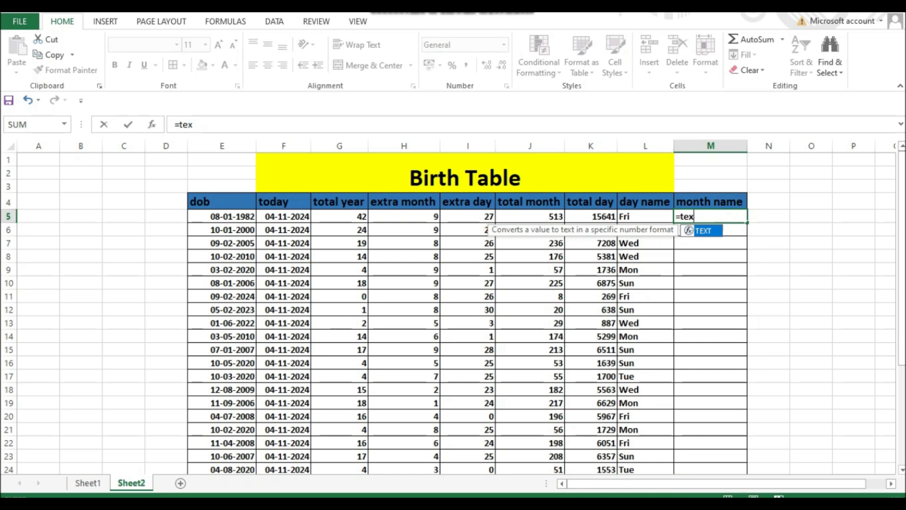
{"action": "key", "text": "Tab"}
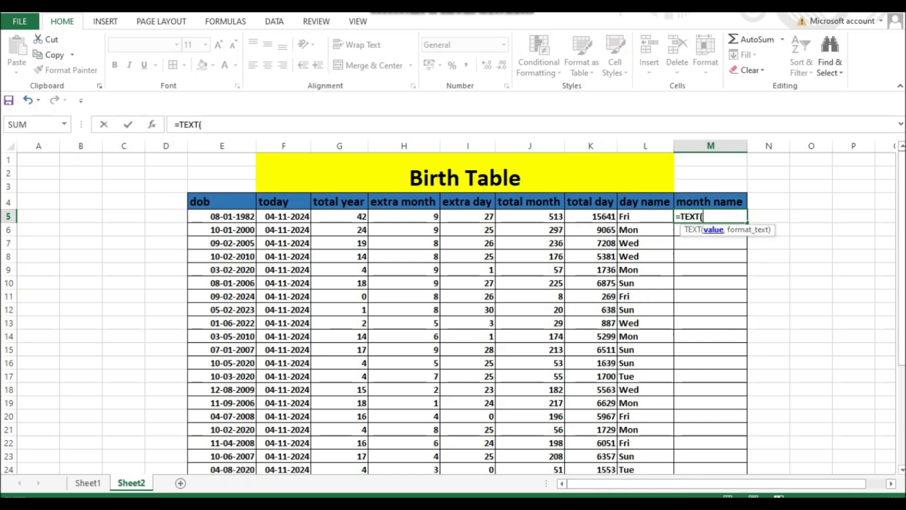
{"action": "left_click", "coordinate": [222, 216]}
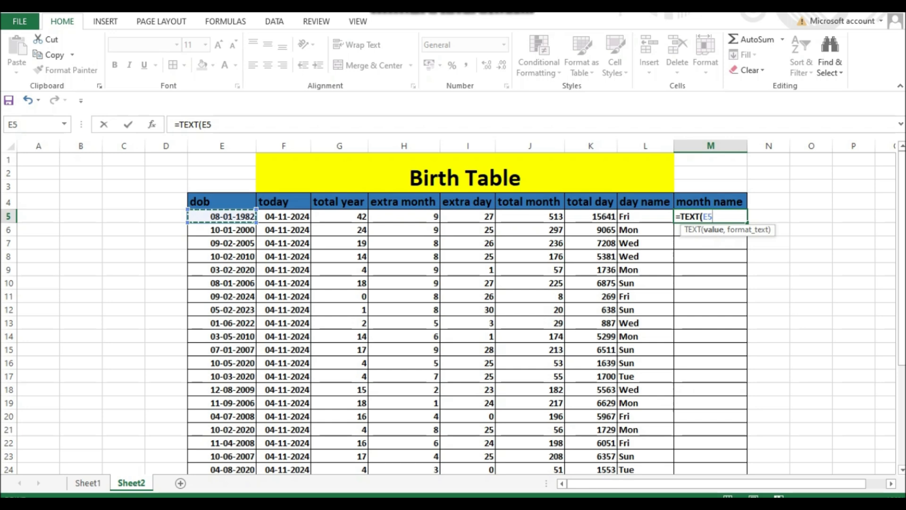
{"action": "type", "text": ",\""}
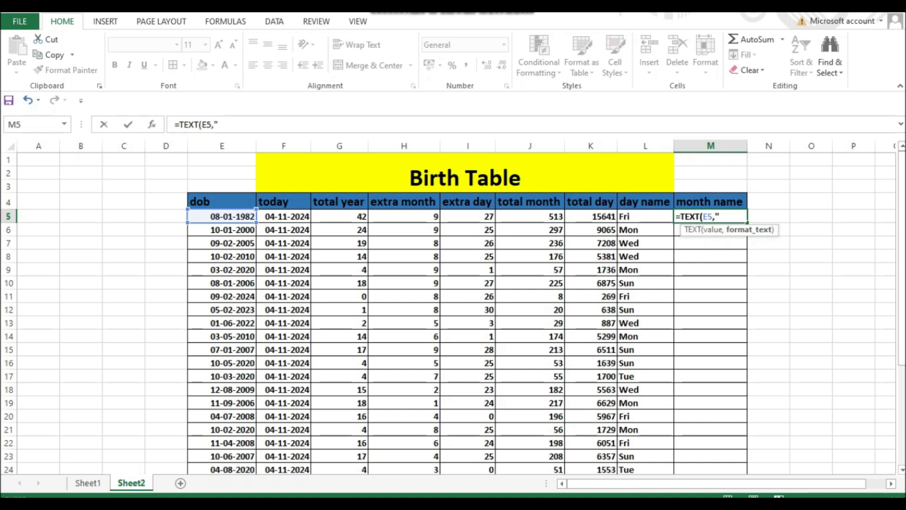
{"action": "type", "text": "mmmm\")"}
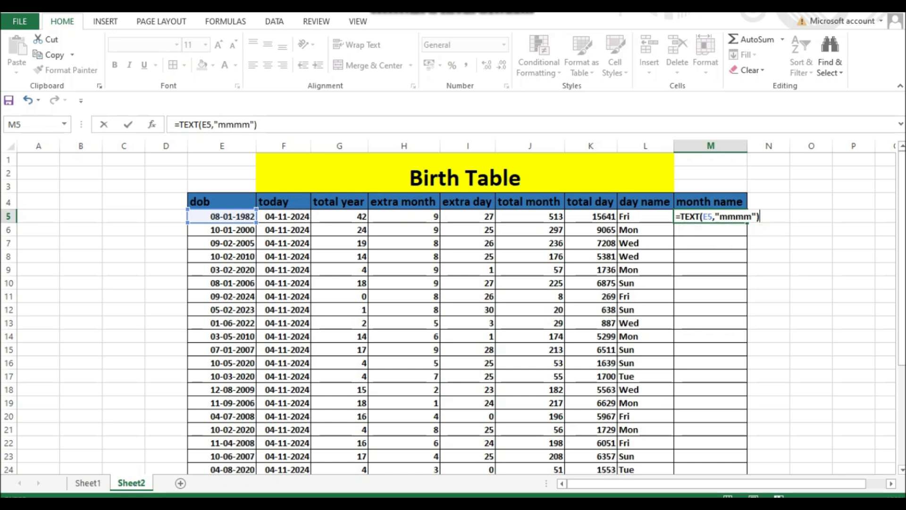
{"action": "key", "text": "Return"}
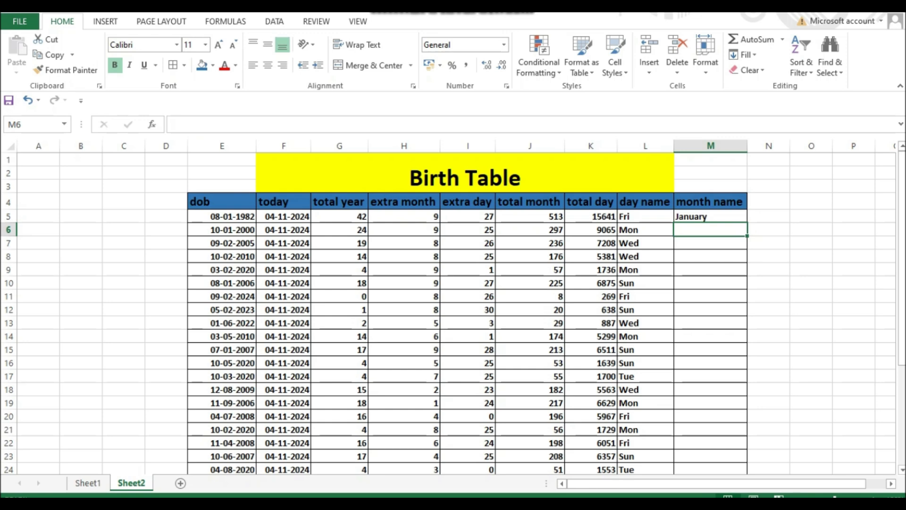
{"action": "left_click", "coordinate": [710, 216]}
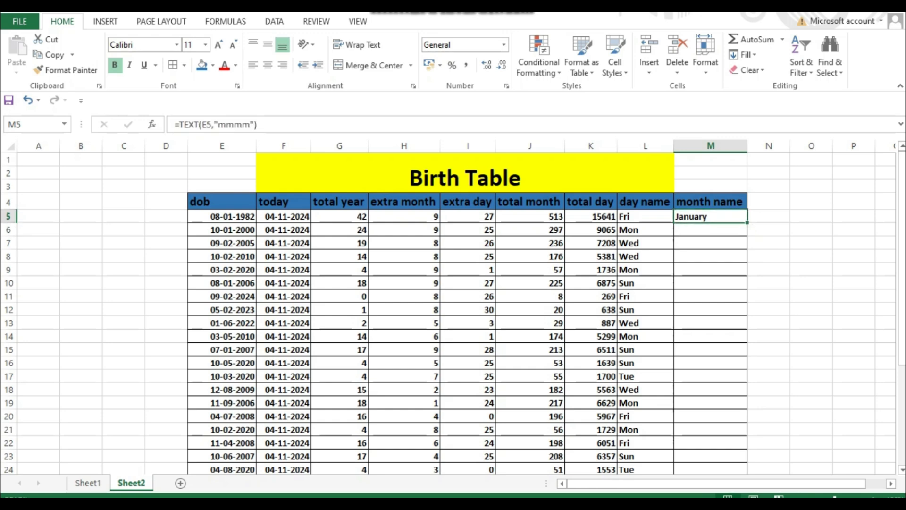
{"action": "double_click", "coordinate": [746, 222]}
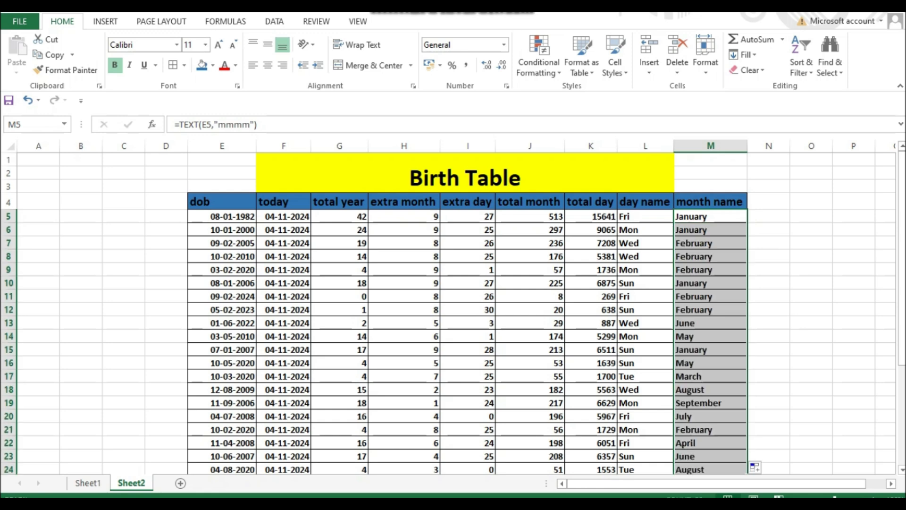
- Review the DATEDIF formulas in the total year, extra month, extra day and total month columns
{"action": "left_click", "coordinate": [530, 270]}
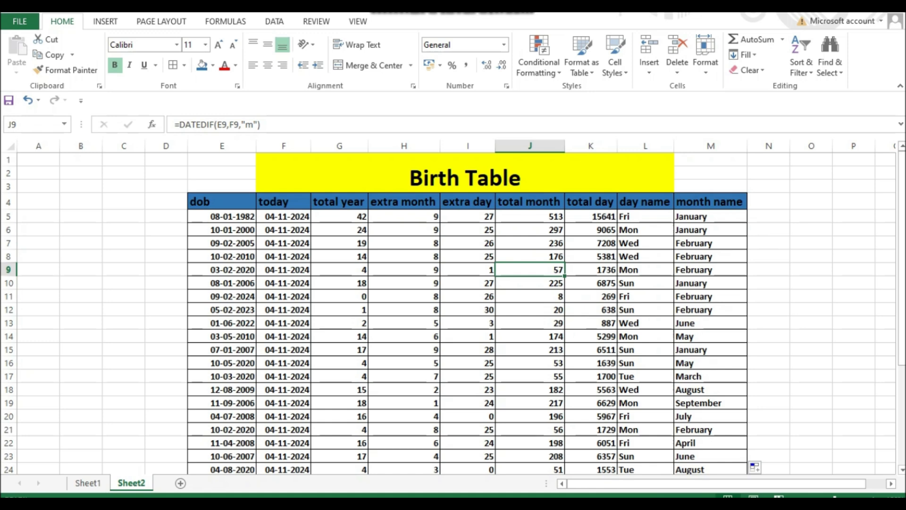
{"action": "left_click", "coordinate": [404, 256]}
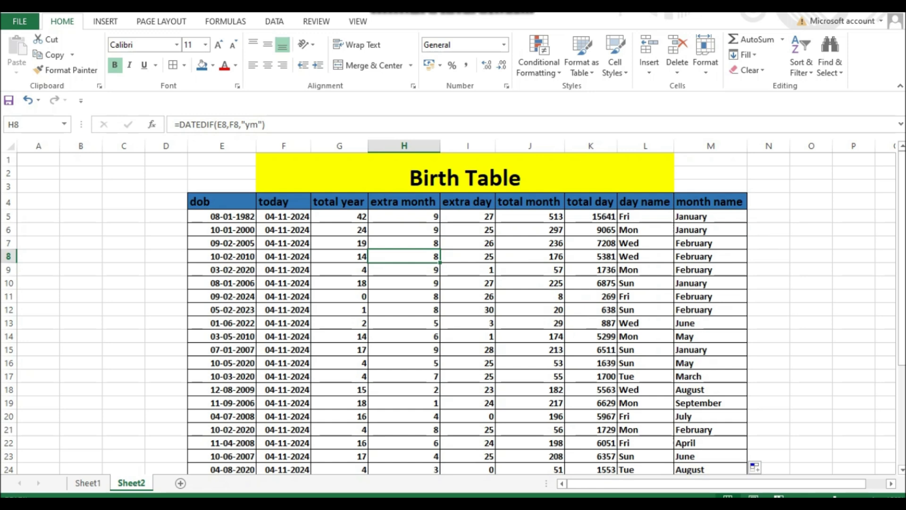
{"action": "left_click", "coordinate": [339, 256]}
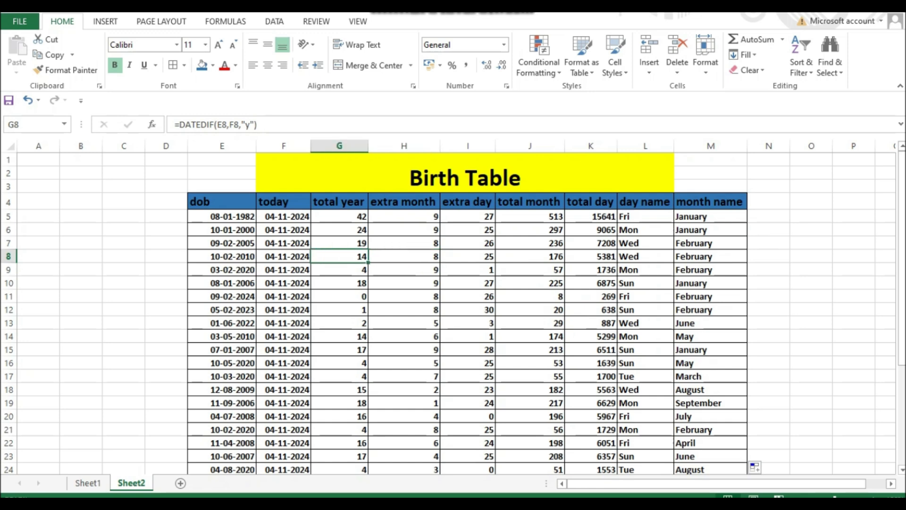
{"action": "left_click", "coordinate": [468, 256]}
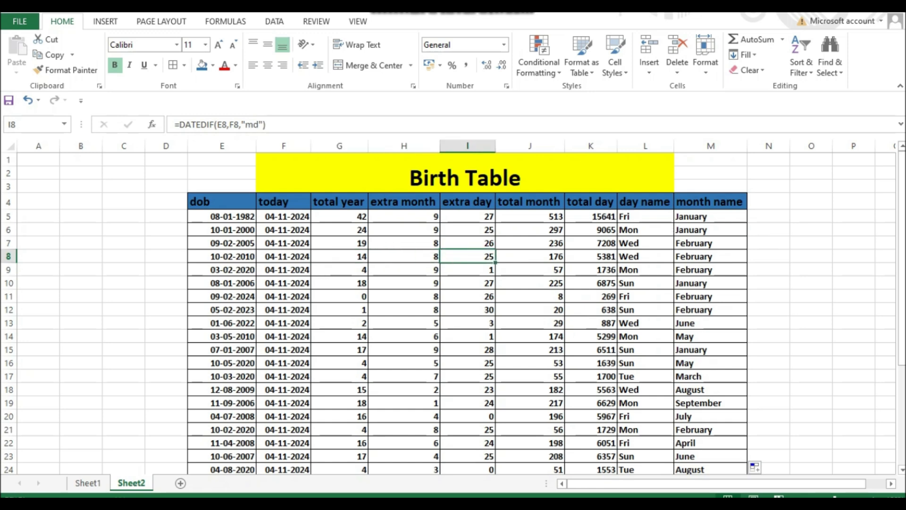
{"action": "left_click", "coordinate": [339, 229]}
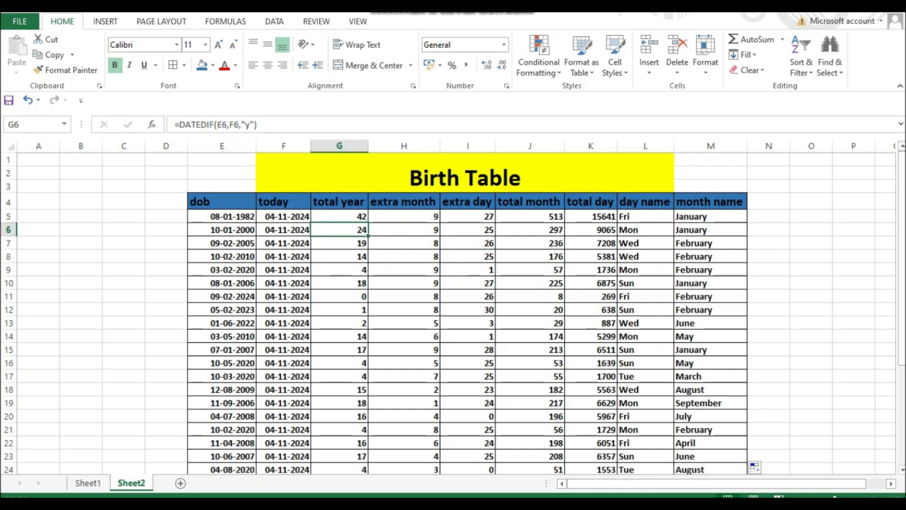
{"action": "left_click", "coordinate": [468, 243]}
{"action": "left_click", "coordinate": [530, 256]}
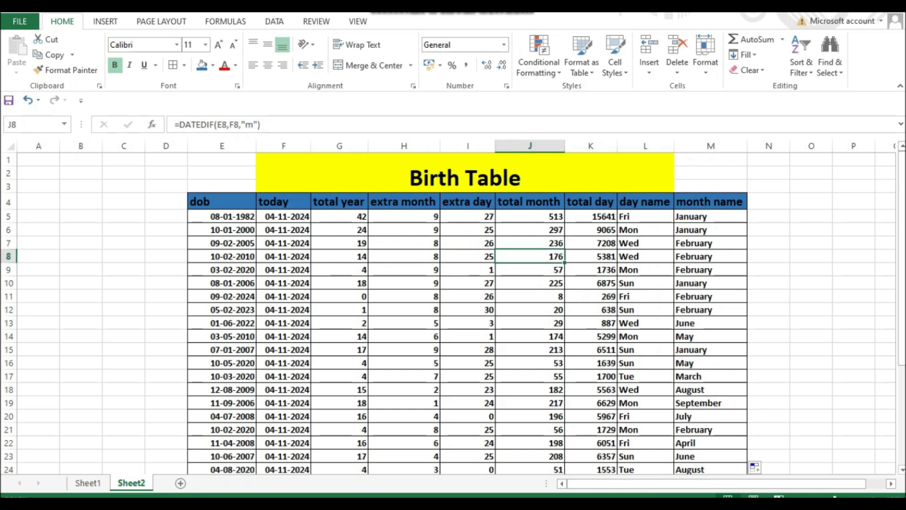